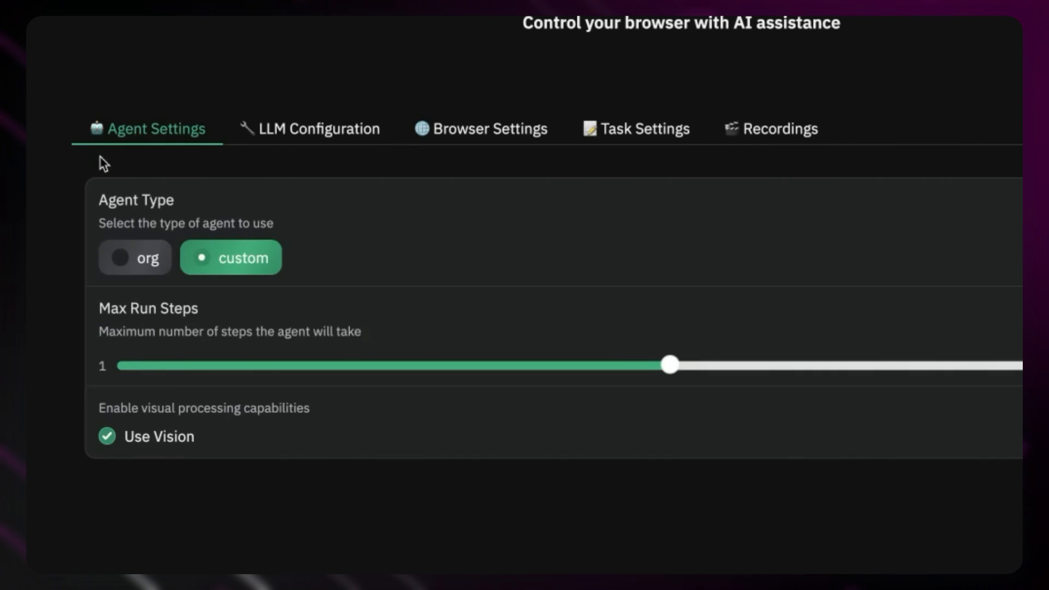
Select deepseek as the LLM provider in the LLM configuration
drag(101, 163, 326, 225)
double_click(331, 233)
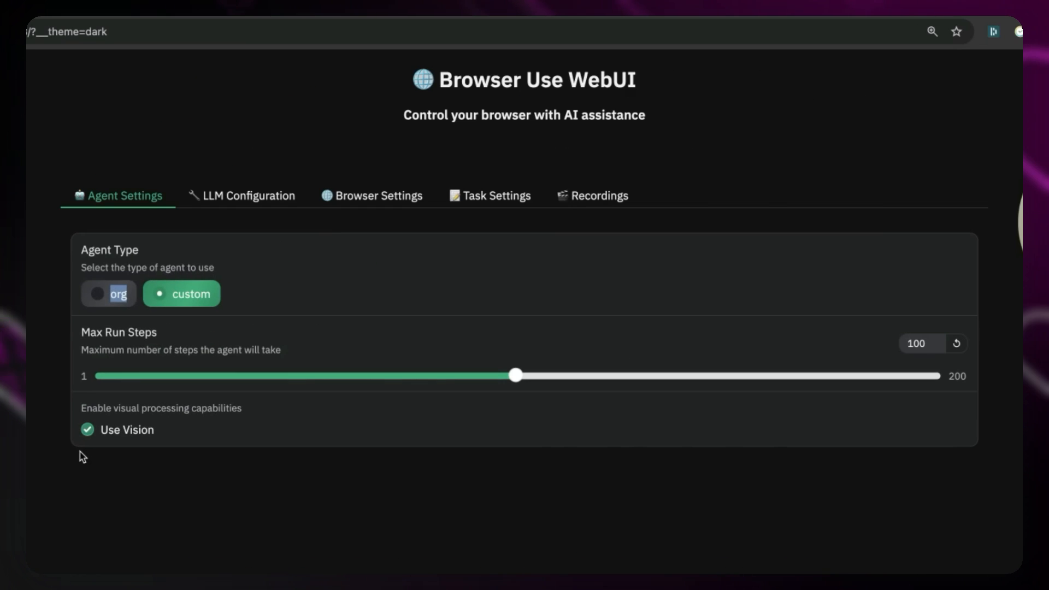
click(186, 195)
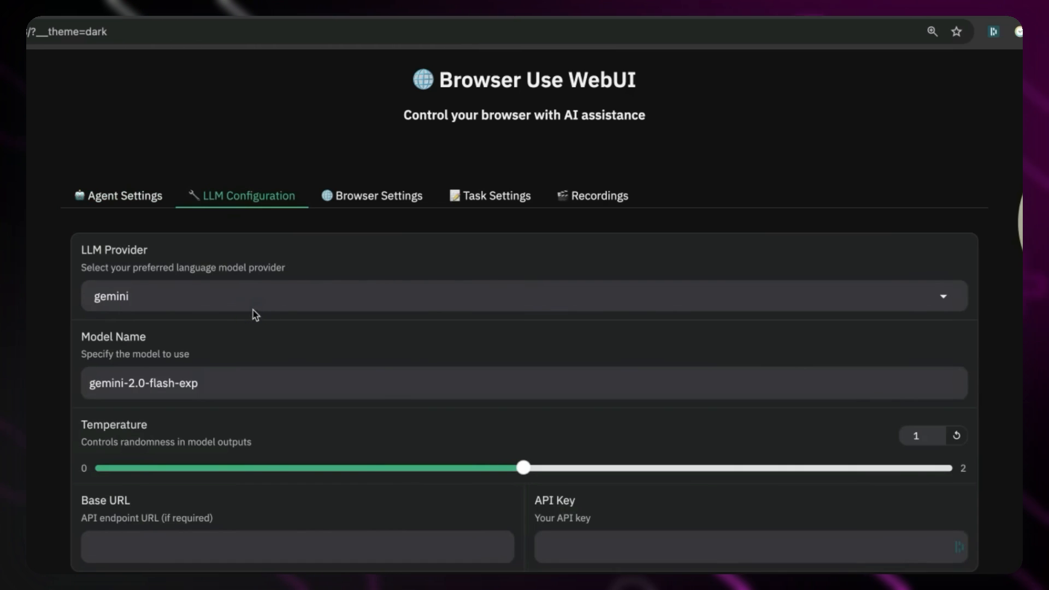
click(253, 299)
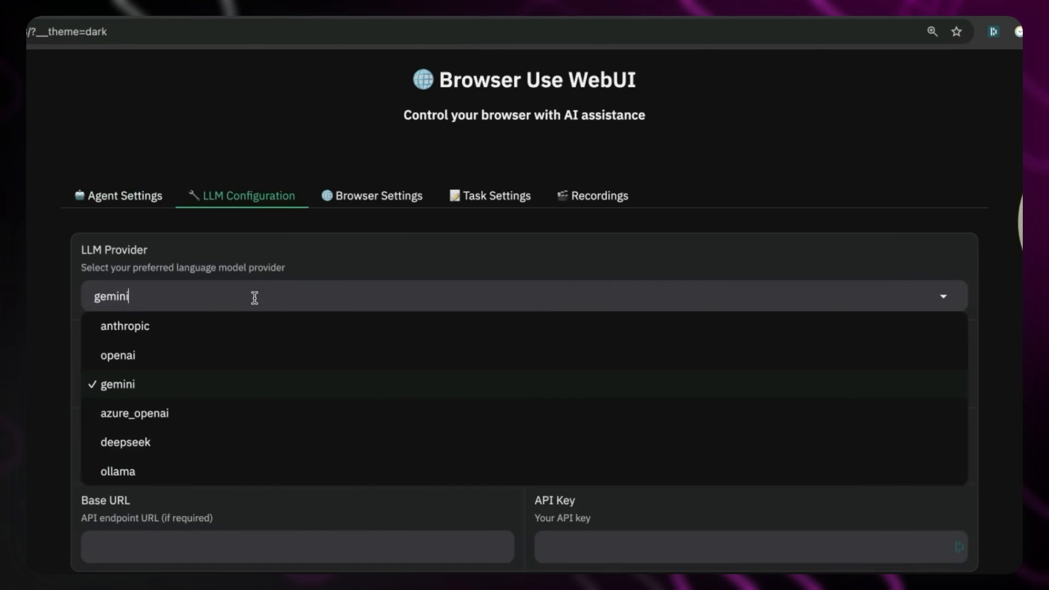
click(199, 451)
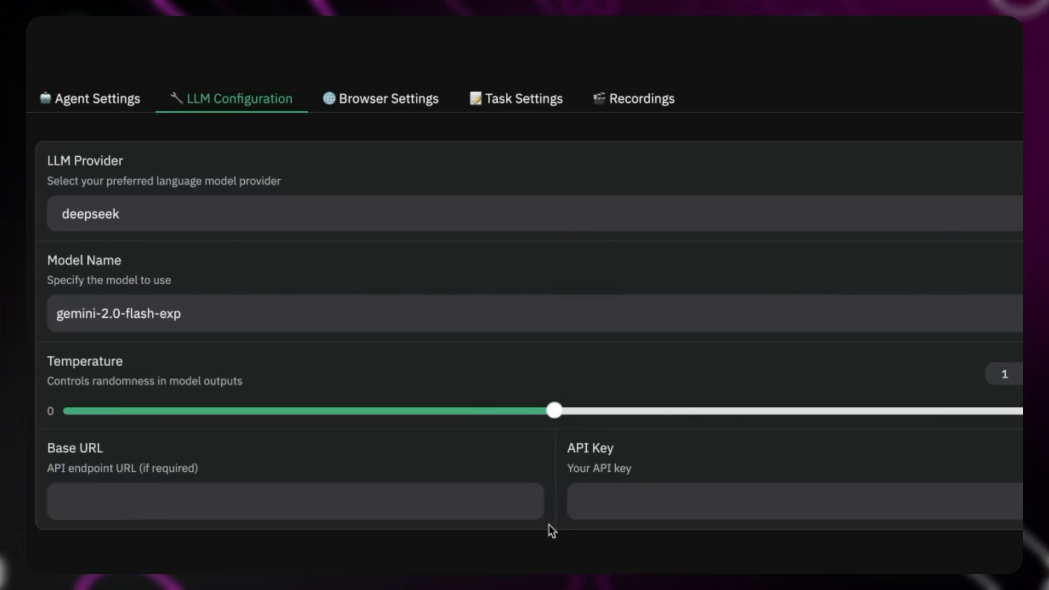
Review the browser settings, task settings and recordings sections, and return to the agent settings
click(362, 110)
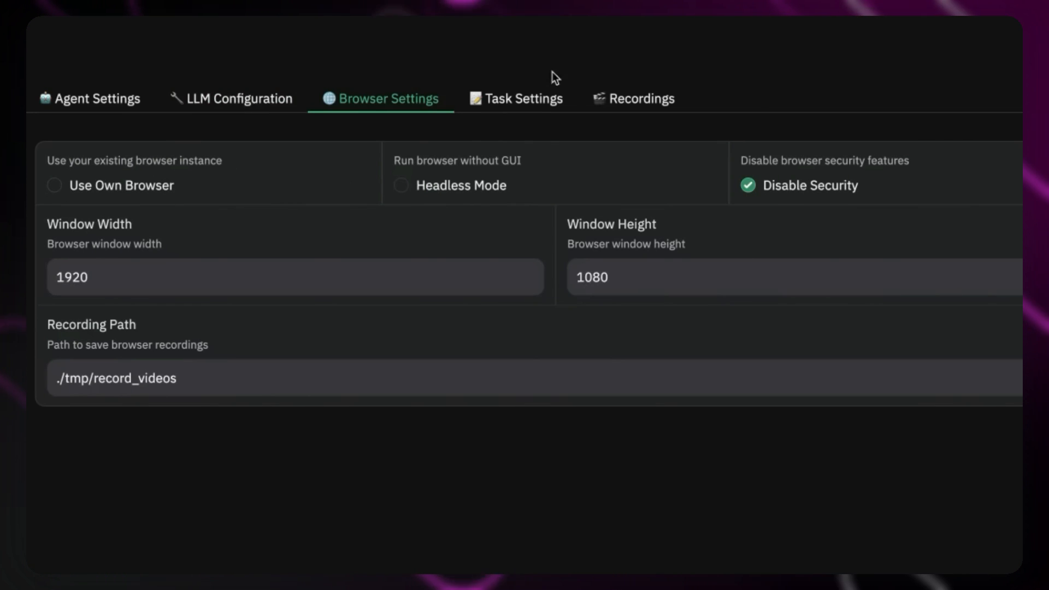
click(546, 96)
drag(81, 213, 85, 224)
click(49, 217)
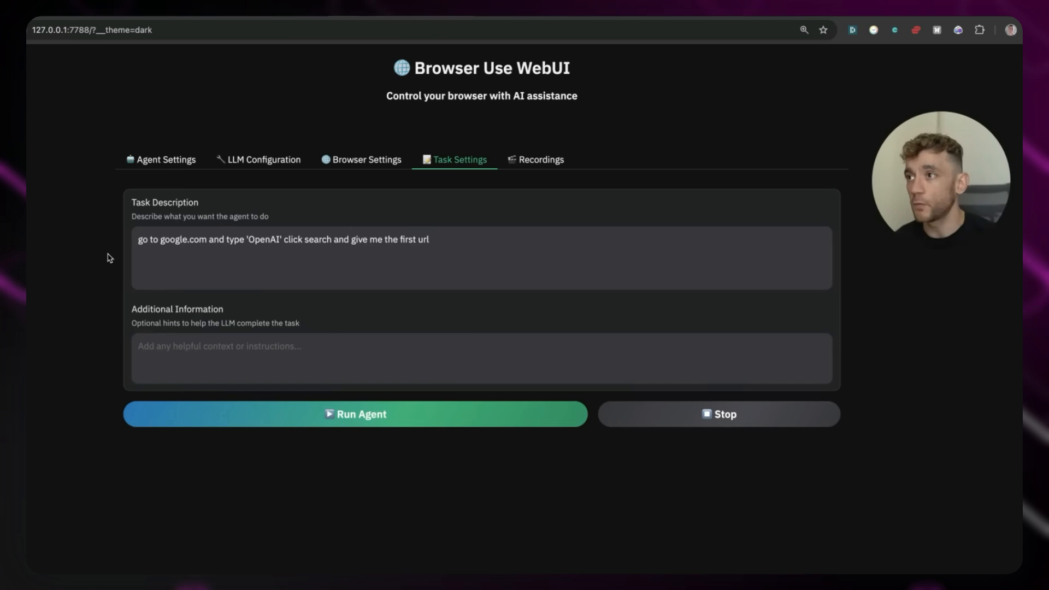
click(514, 160)
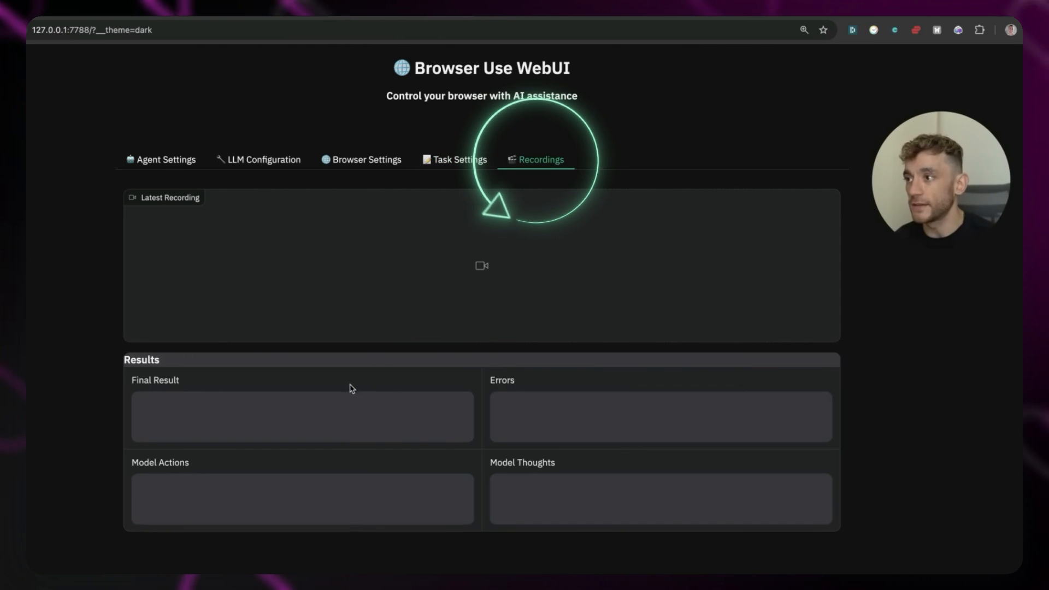
click(156, 159)
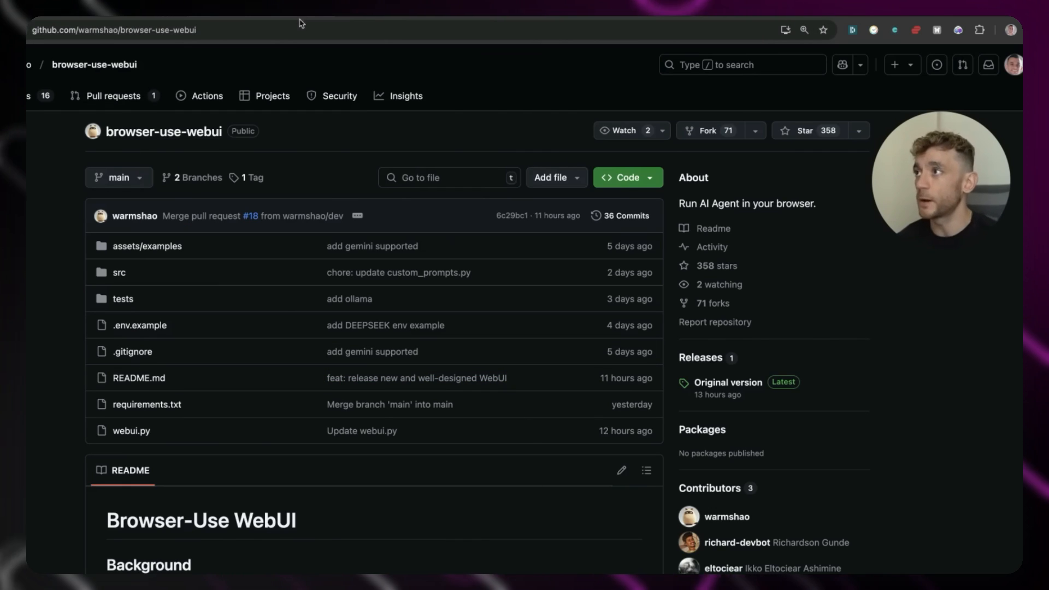
Read the environment installation and usage instructions in the browser-use-webui GitHub README, including the command that runs the WebUI
click(274, 29)
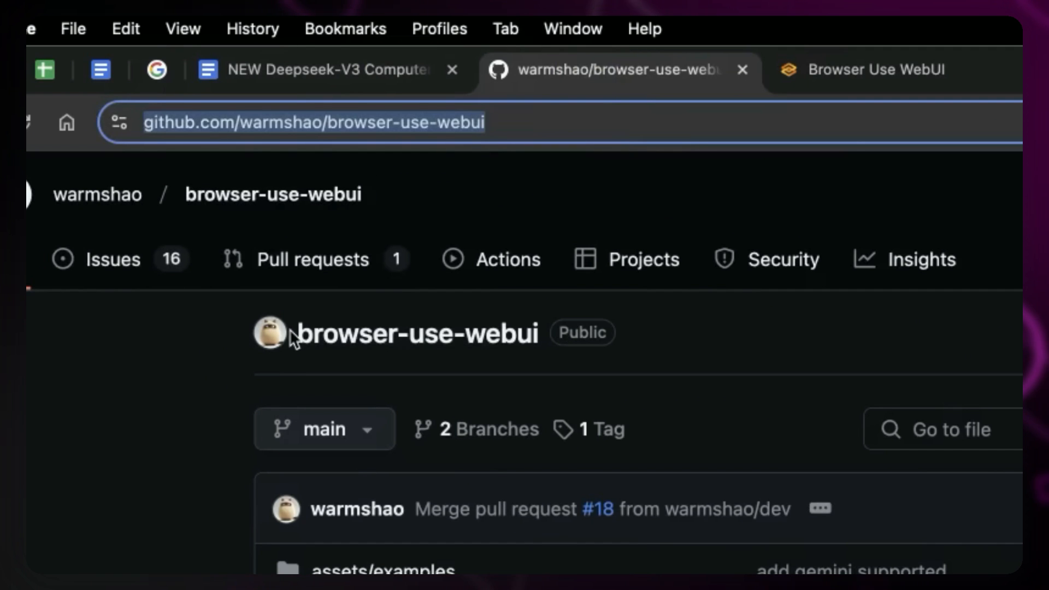
scroll(574, 327, down, 5)
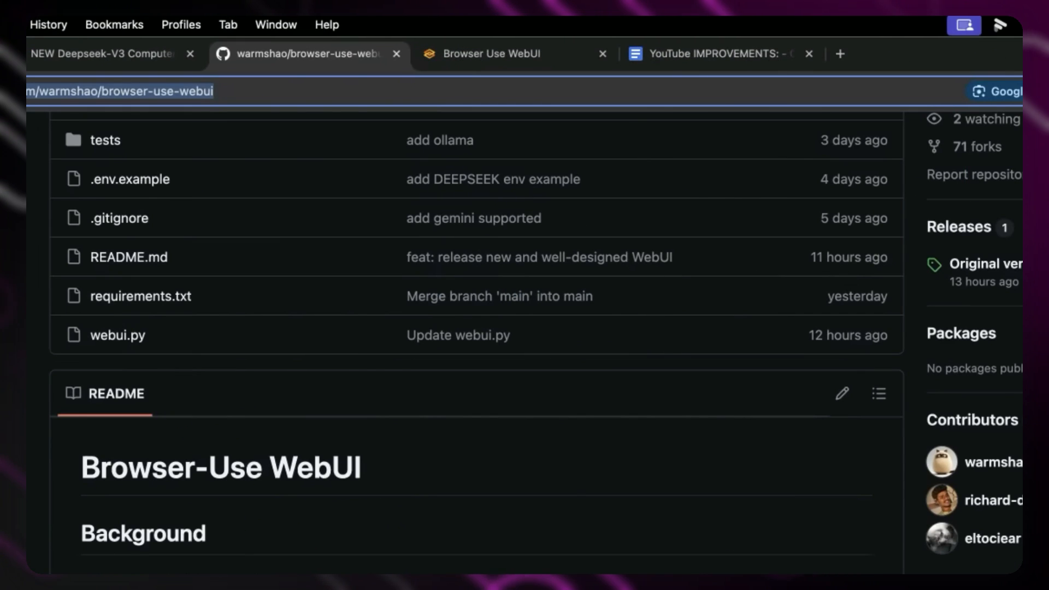
scroll(475, 338, down, 10)
scroll(475, 339, down, 2)
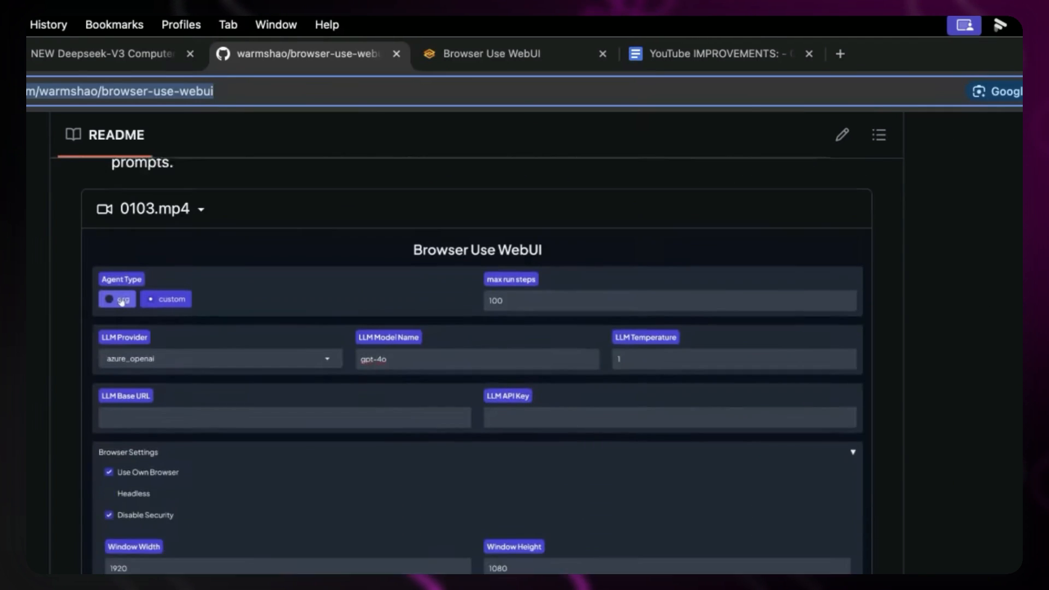
scroll(318, 251, down, 10)
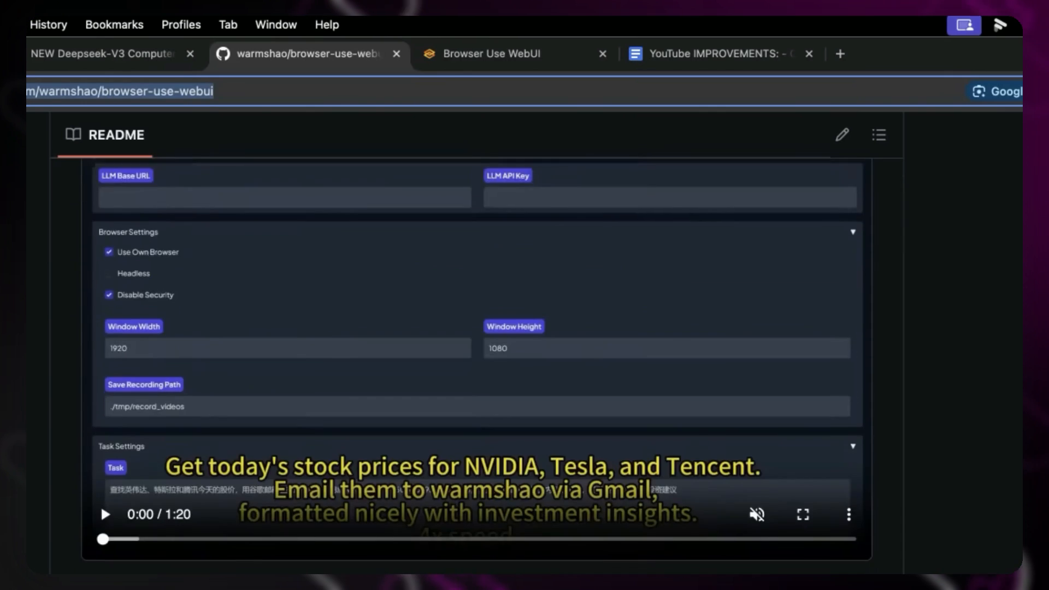
scroll(120, 263, up, 2)
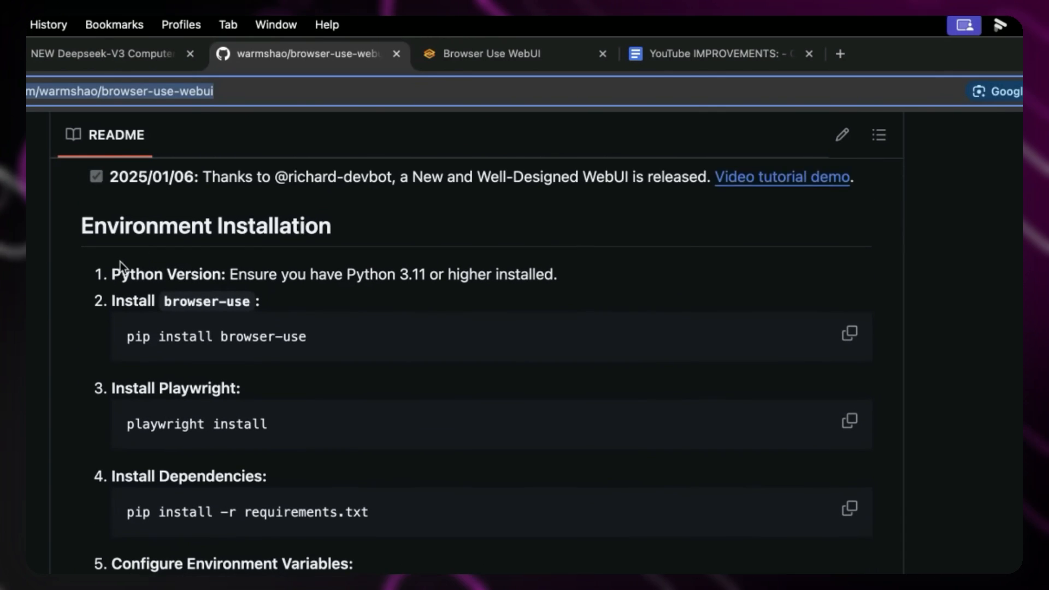
drag(114, 269, 619, 266)
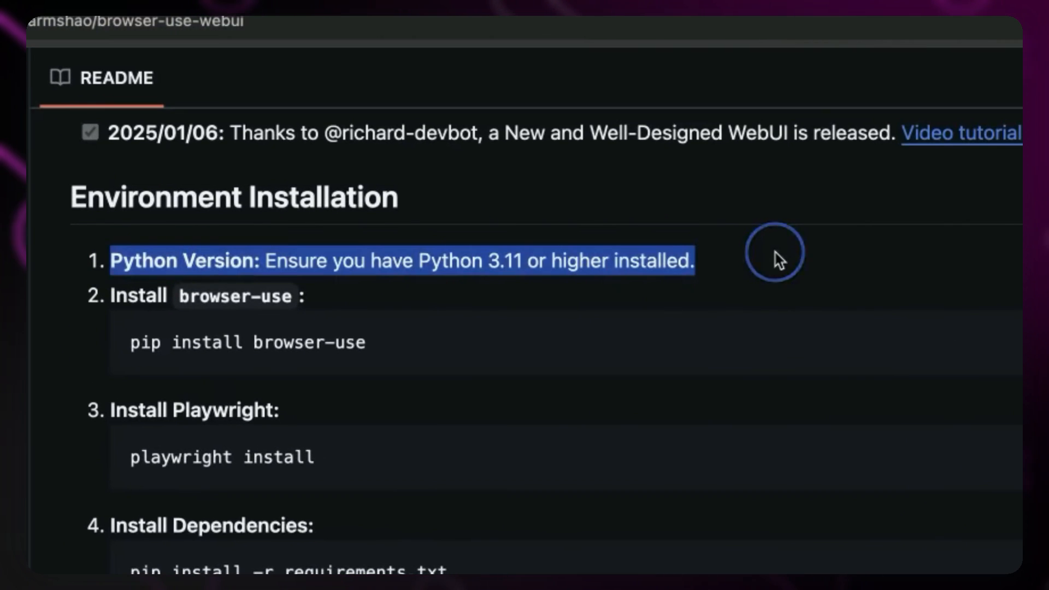
click(295, 356)
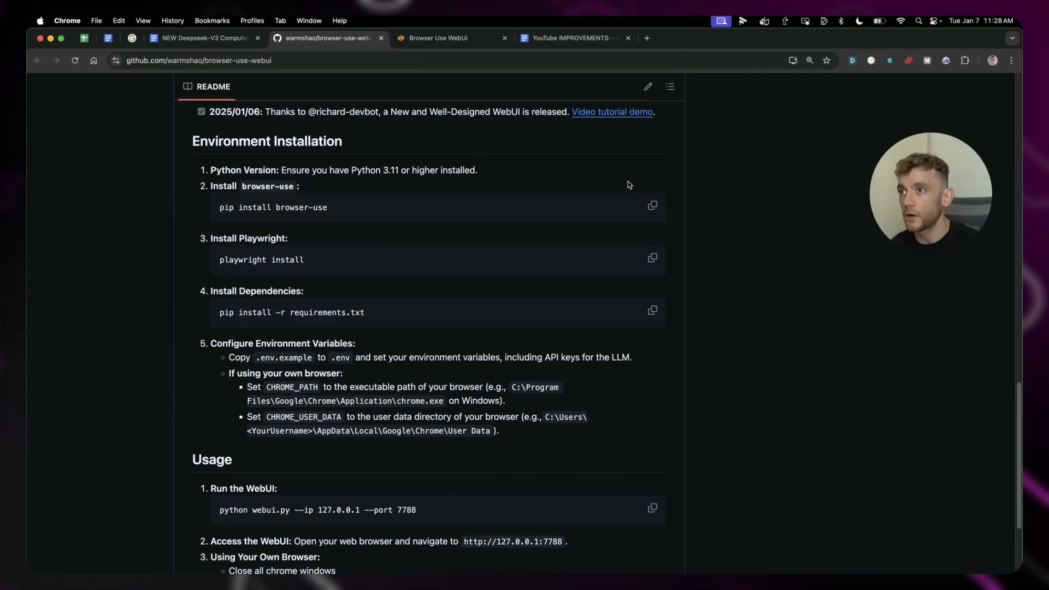
scroll(680, 335, down, 5)
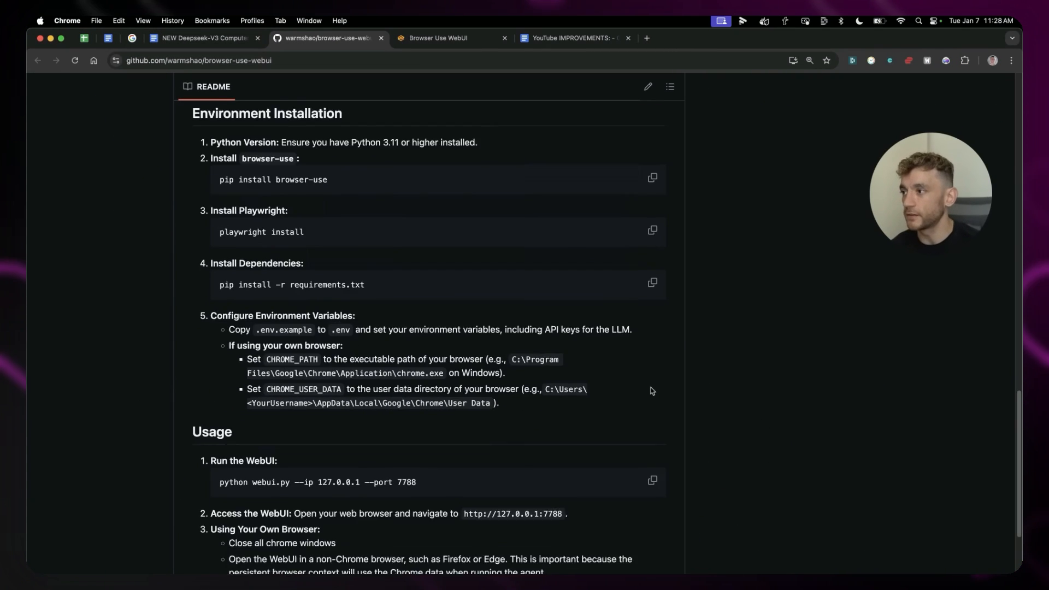
triple_click(384, 362)
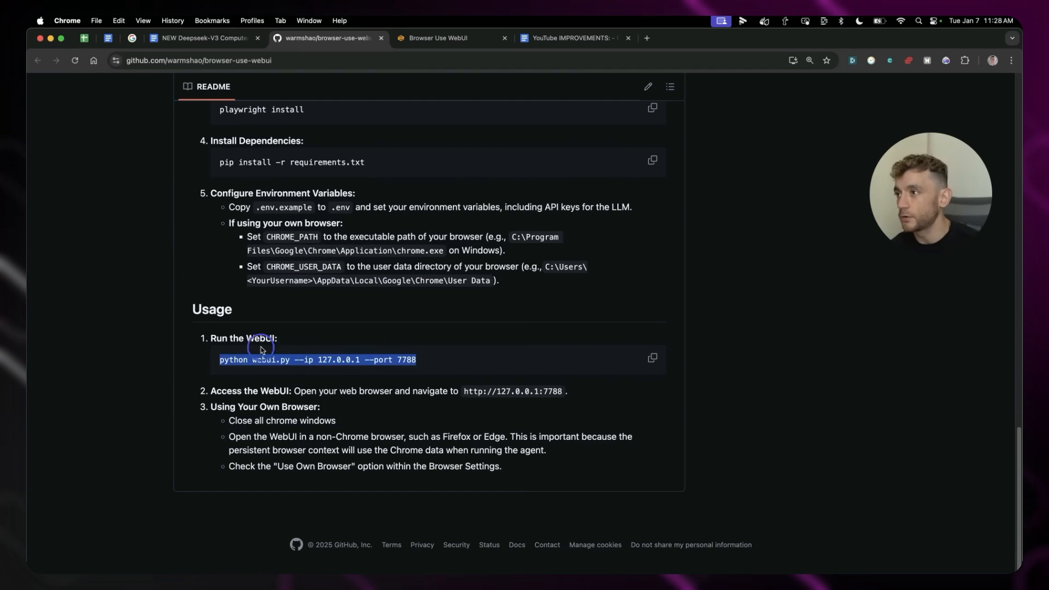
Return to Browser Use WebUI and look through the dependency installation output in the Terminal window
click(437, 38)
key(super+l)
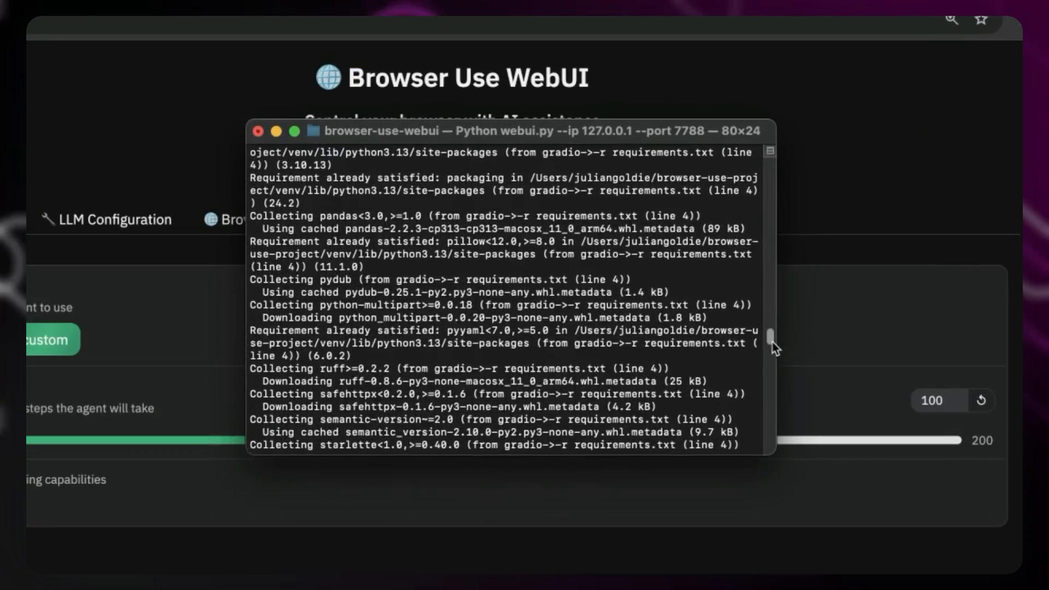
mouse_move(751, 310)
mouse_down()
mouse_move(752, 162)
mouse_move(736, 321)
mouse_up()
drag(754, 358, 749, 445)
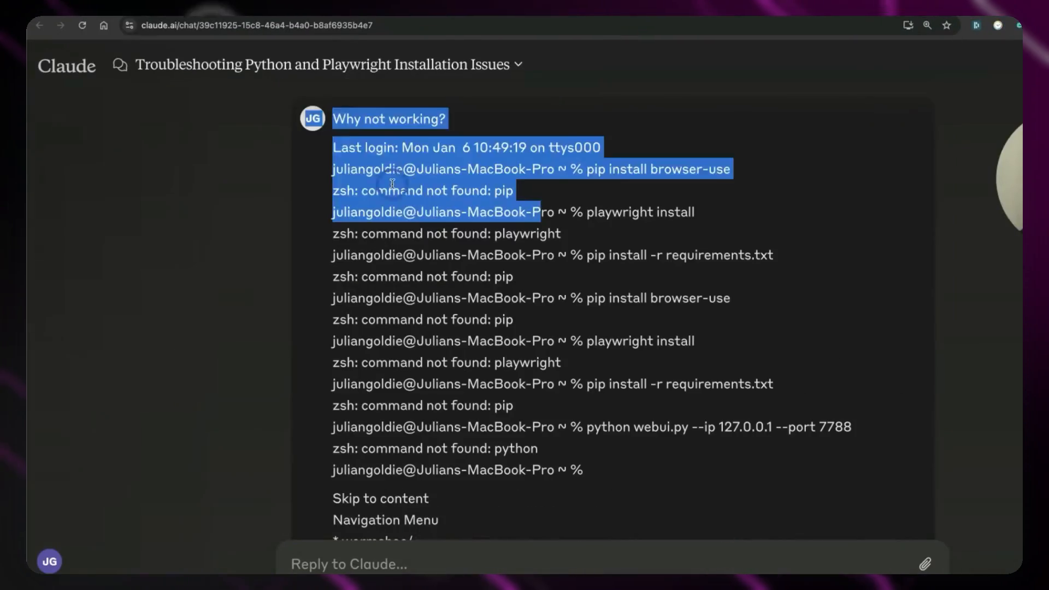
Examine the Claude troubleshooting chat, covering the pasted terminal errors and the suggested commands to clone, install and run browser-use-webui
drag(334, 146, 676, 476)
scroll(676, 476, down, 20)
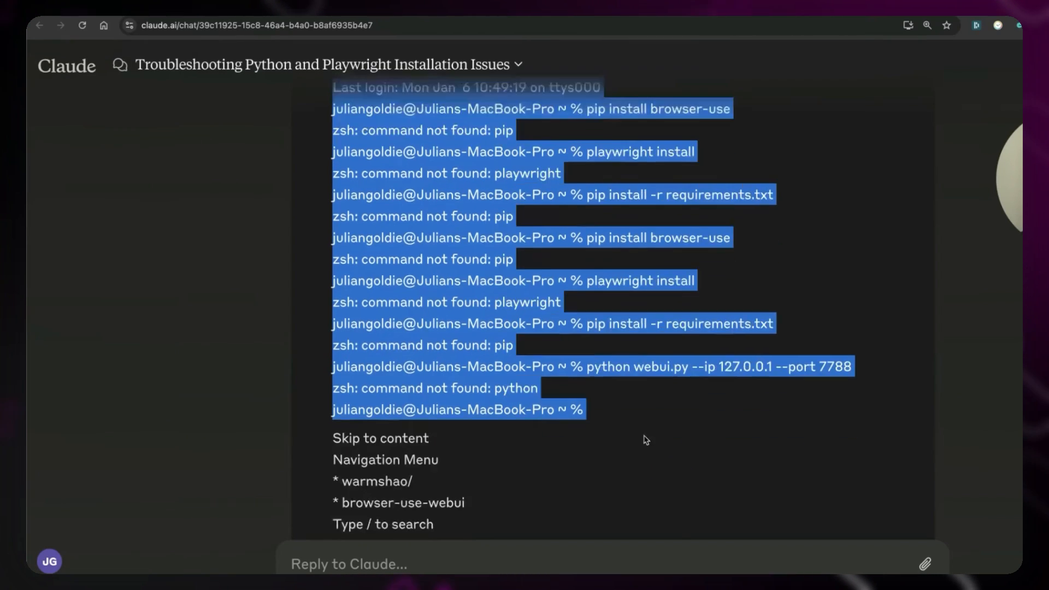
scroll(625, 453, down, 20)
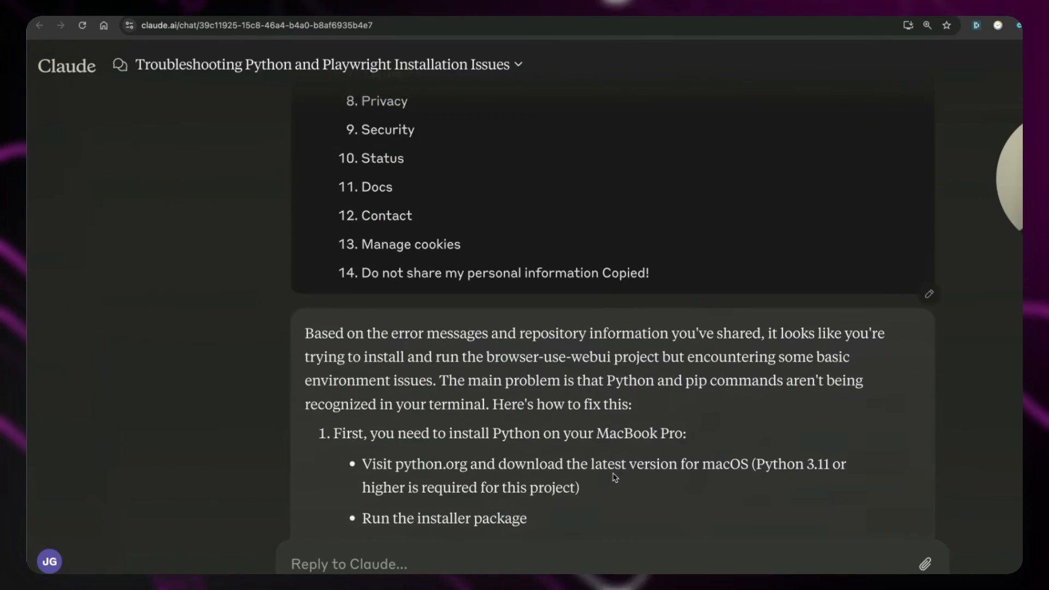
scroll(534, 433, down, 10)
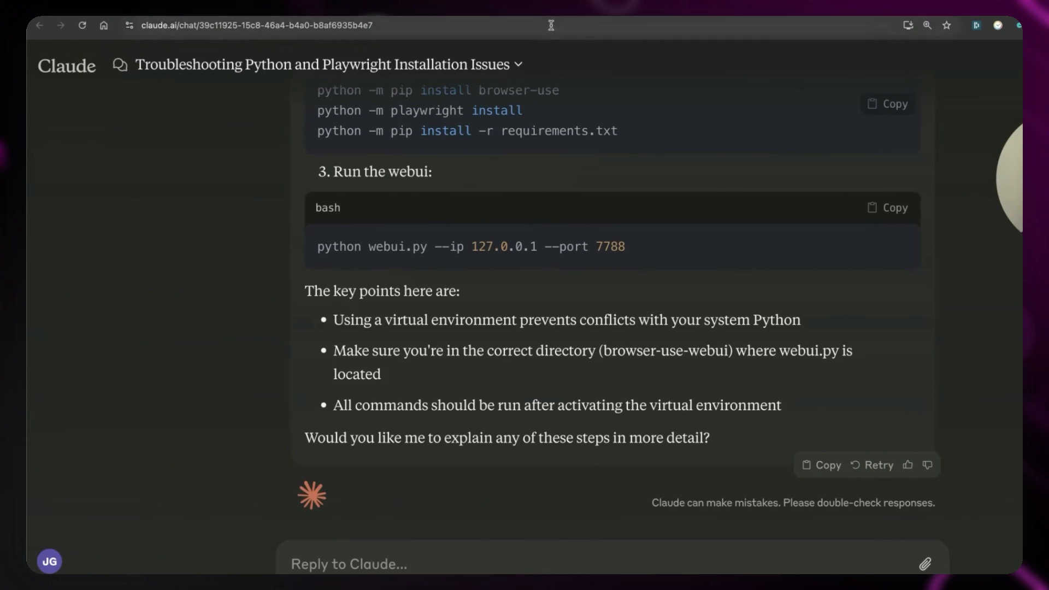
click(523, 9)
key(ctrl+Tab)
scroll(420, 273, up, 4)
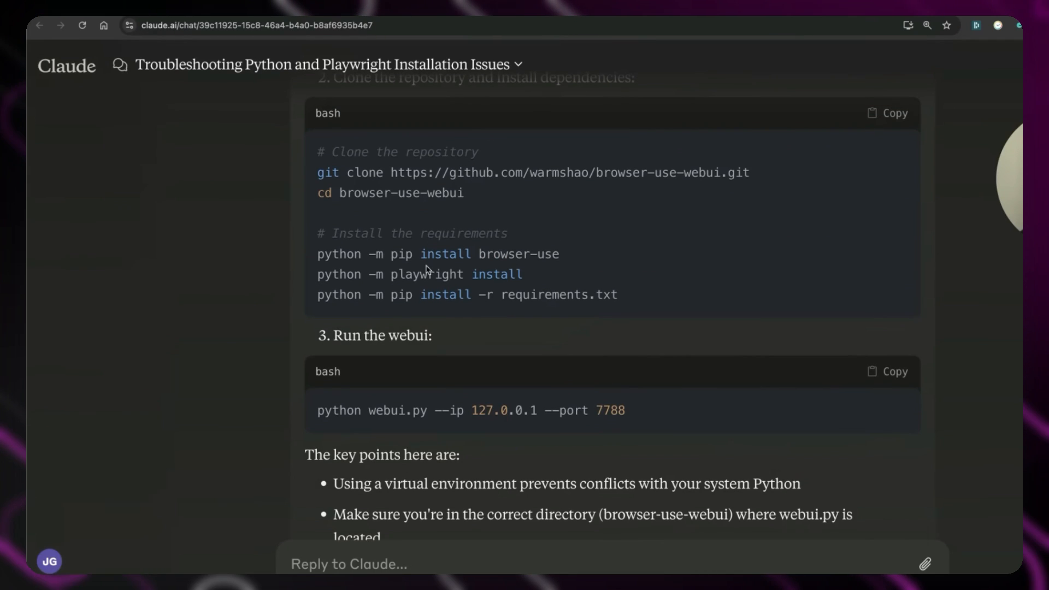
mouse_move(317, 189)
mouse_down()
mouse_move(597, 297)
mouse_move(677, 300)
mouse_up()
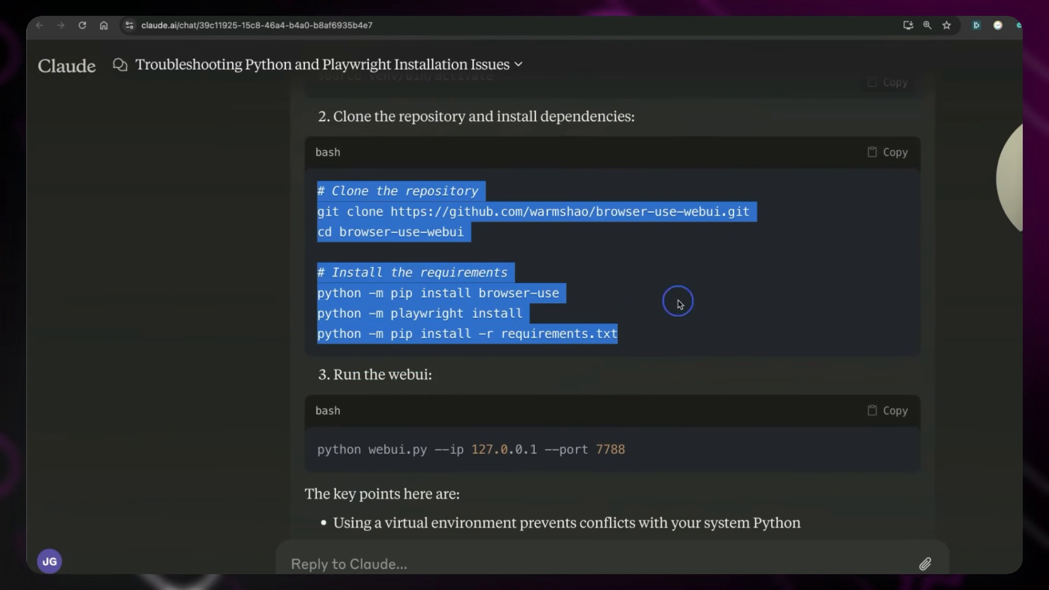
click(557, 246)
scroll(557, 246, down, 4)
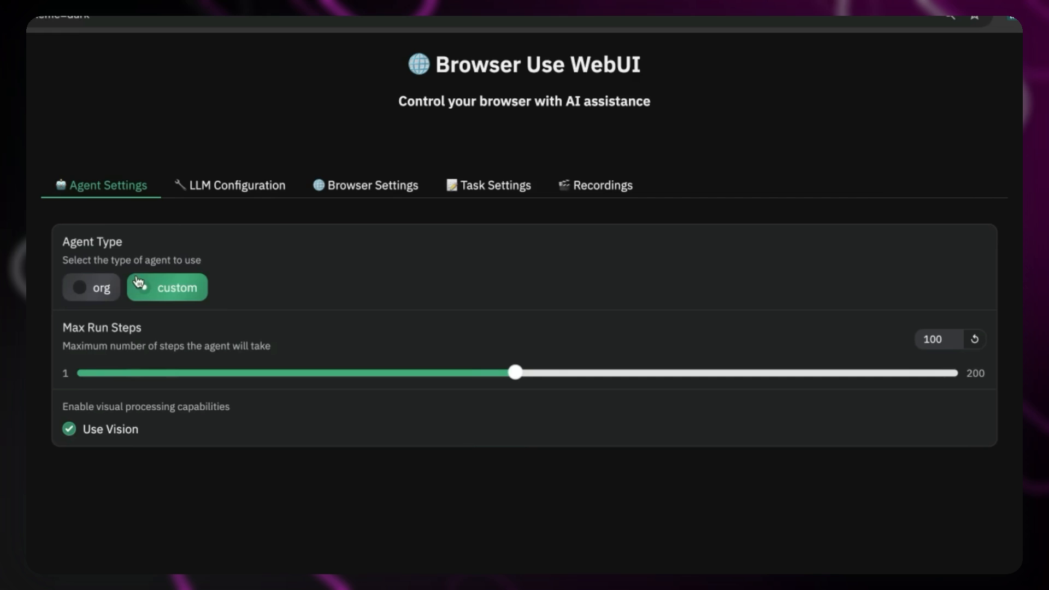
Disable Use Vision in the WebUI's agent settings
drag(59, 247, 241, 270)
click(614, 346)
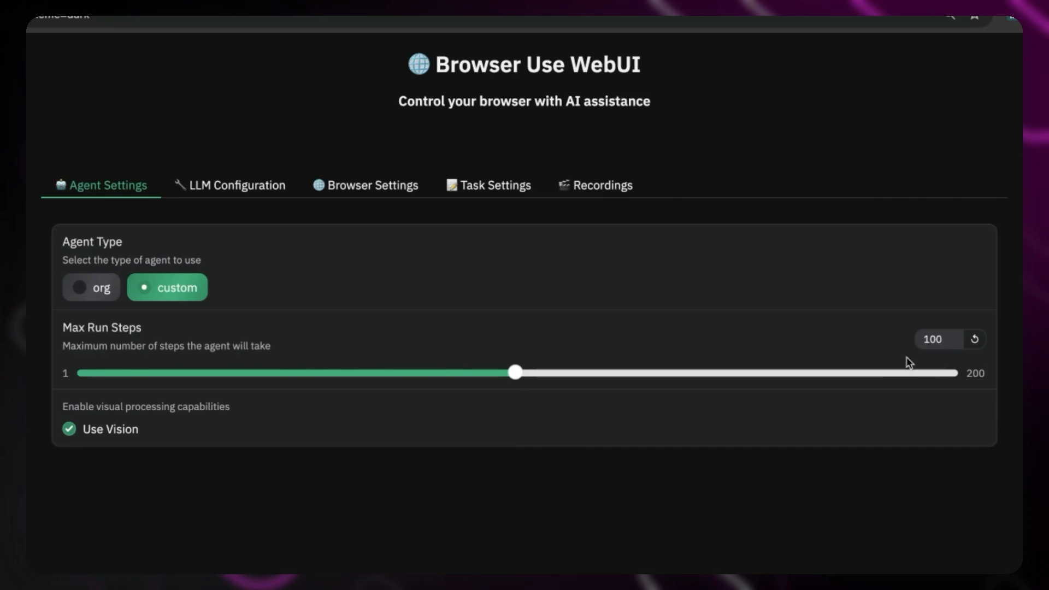
click(70, 429)
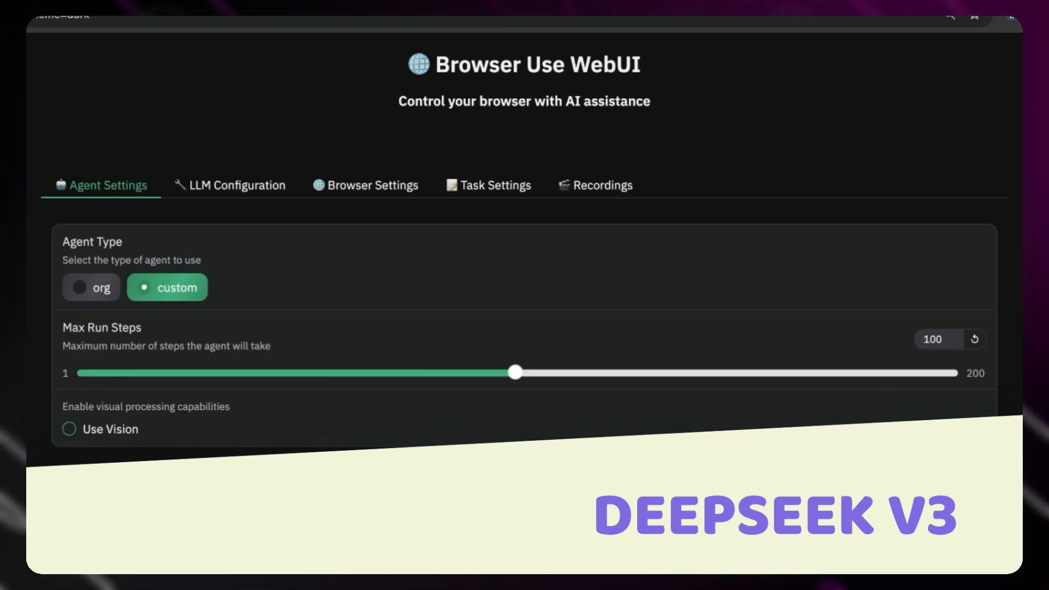
Check the LLM provider and model name in the LLM configuration
click(214, 183)
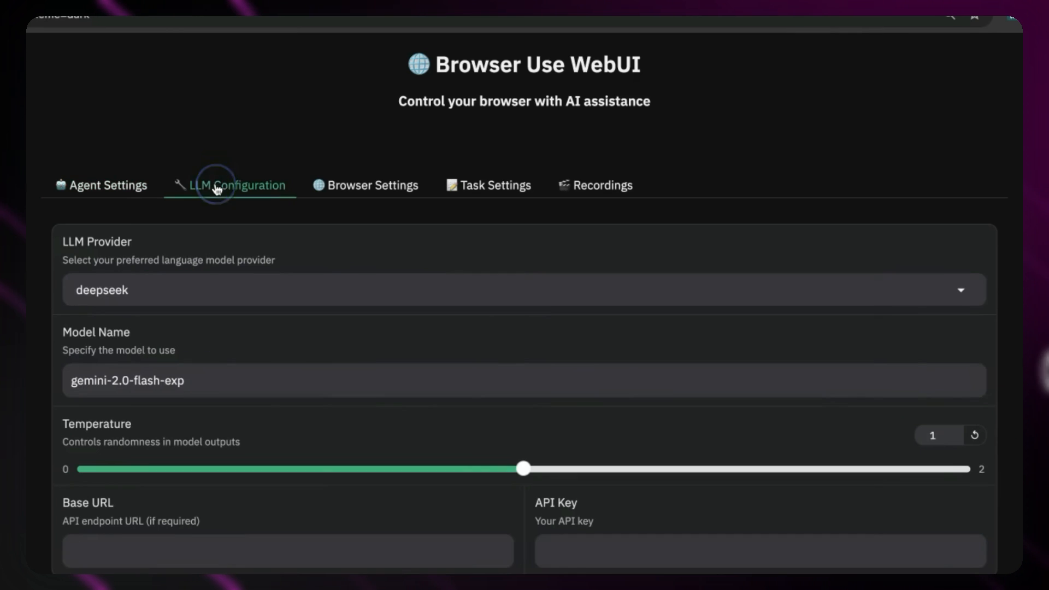
click(148, 288)
click(172, 285)
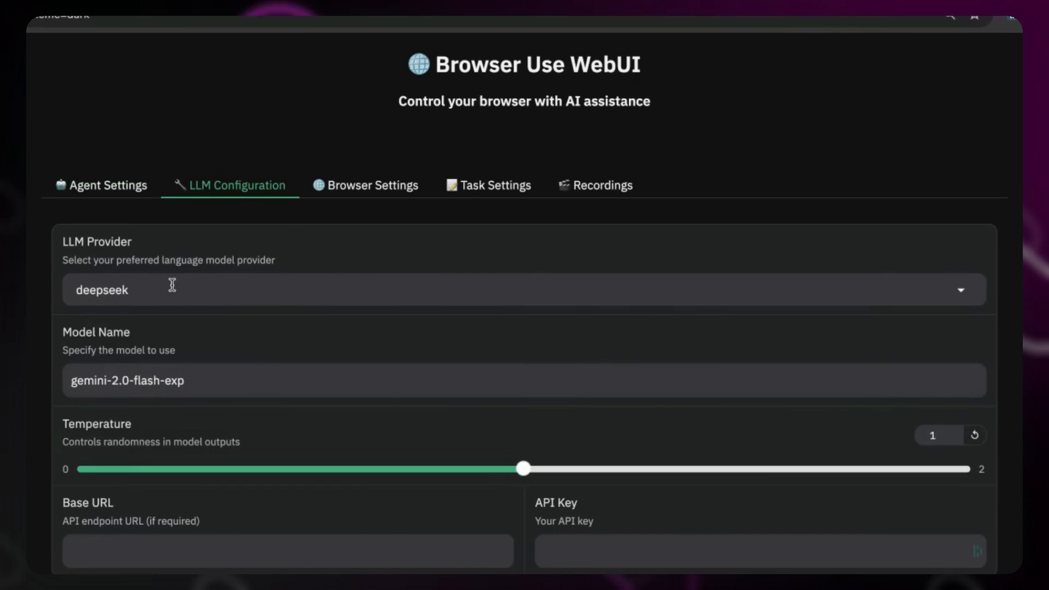
triple_click(71, 375)
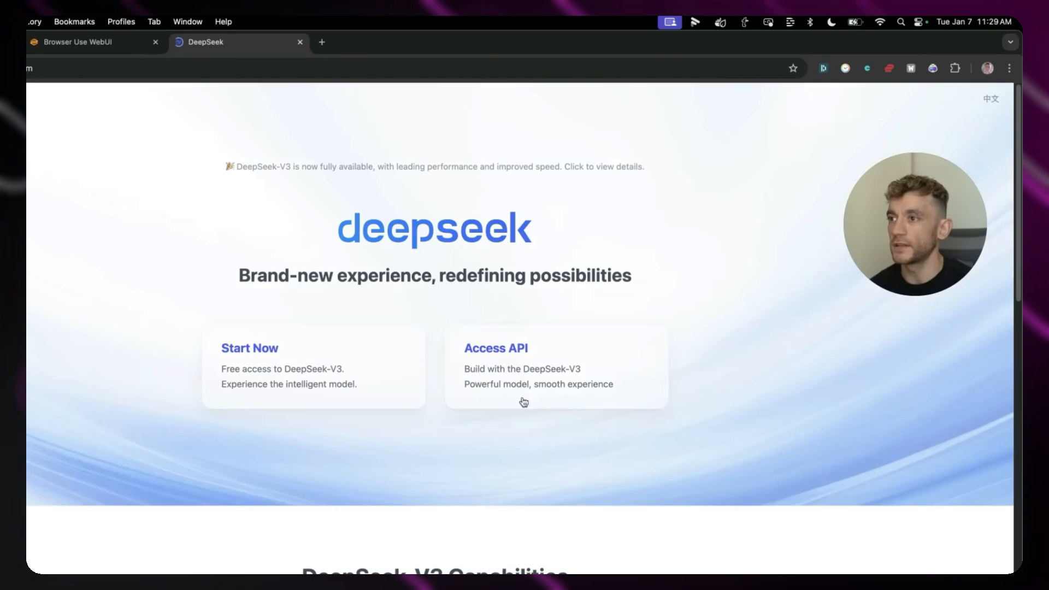
Open the API platform from the DeepSeek website
click(523, 400)
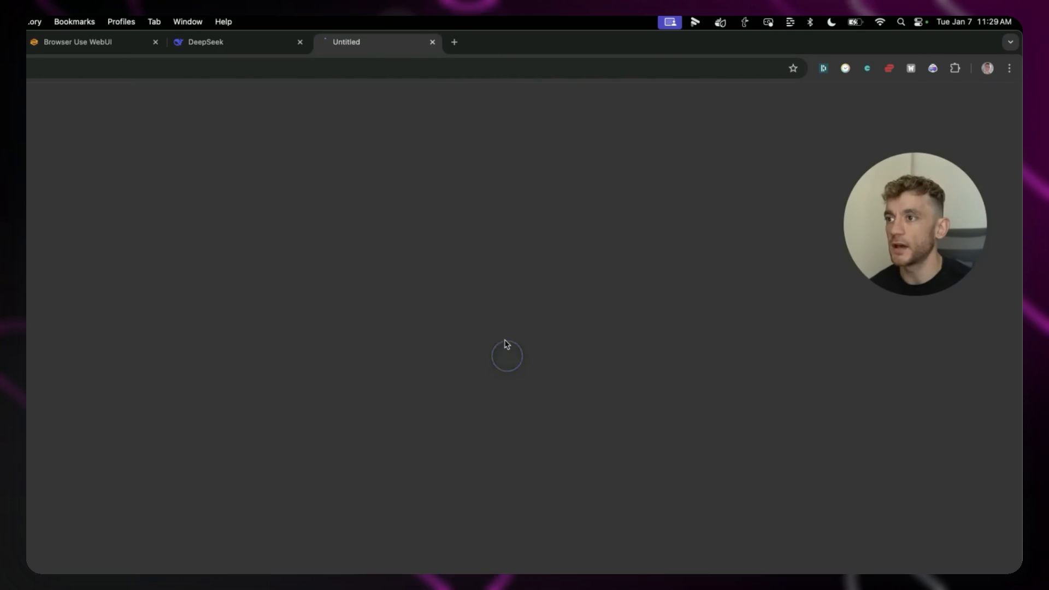
click(246, 42)
click(208, 67)
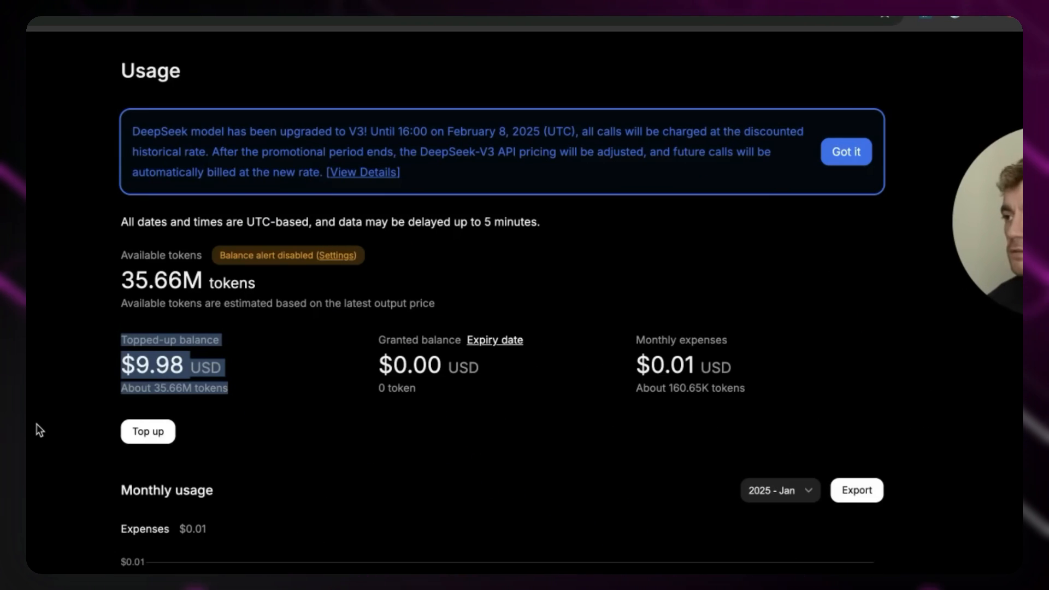
Check the topped-up balance and monthly expenses on DeepSeek's usage page, and open the API keys page
click(177, 378)
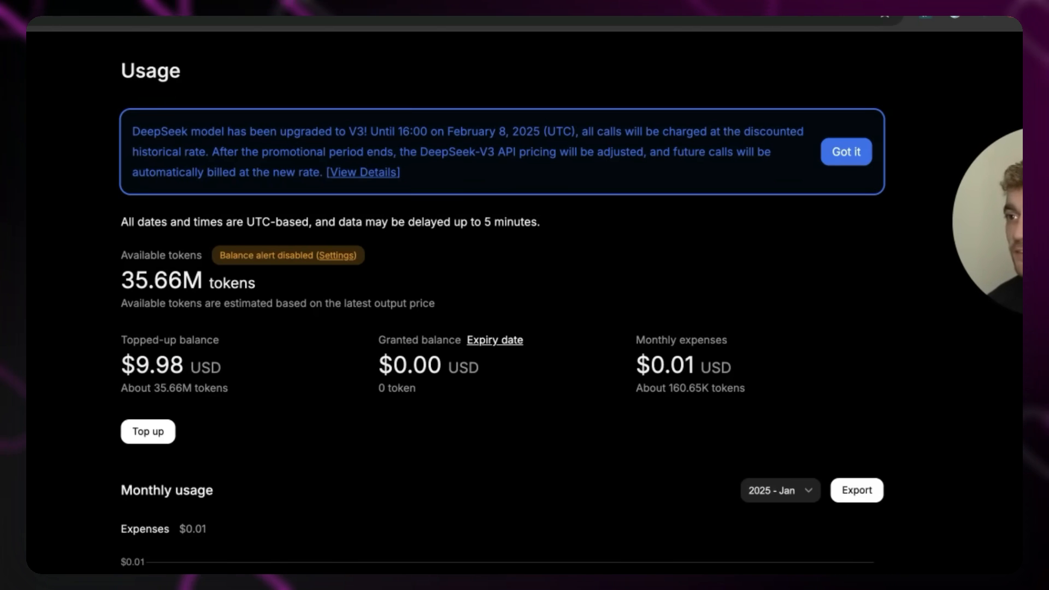
drag(663, 335, 623, 356)
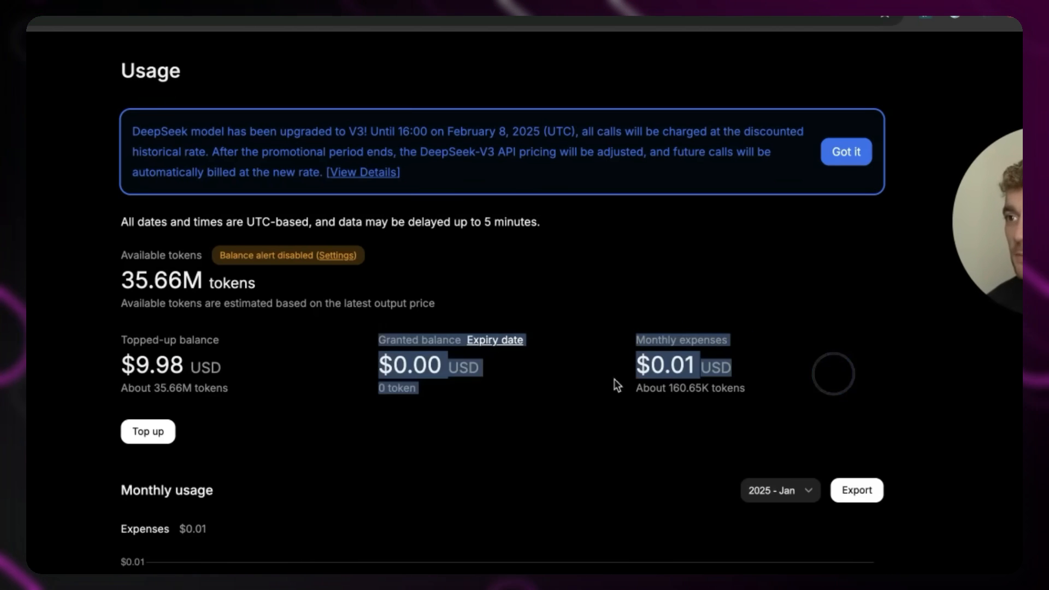
click(392, 284)
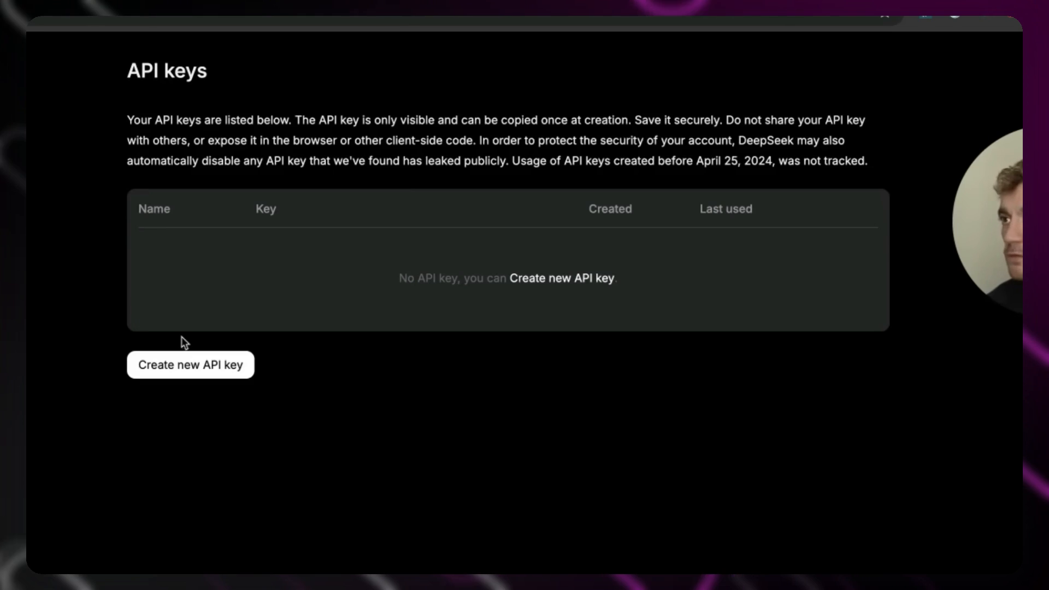
Create a new DeepSeek API key named WebUI and copy it
click(147, 351)
text(WebUI)
click(553, 507)
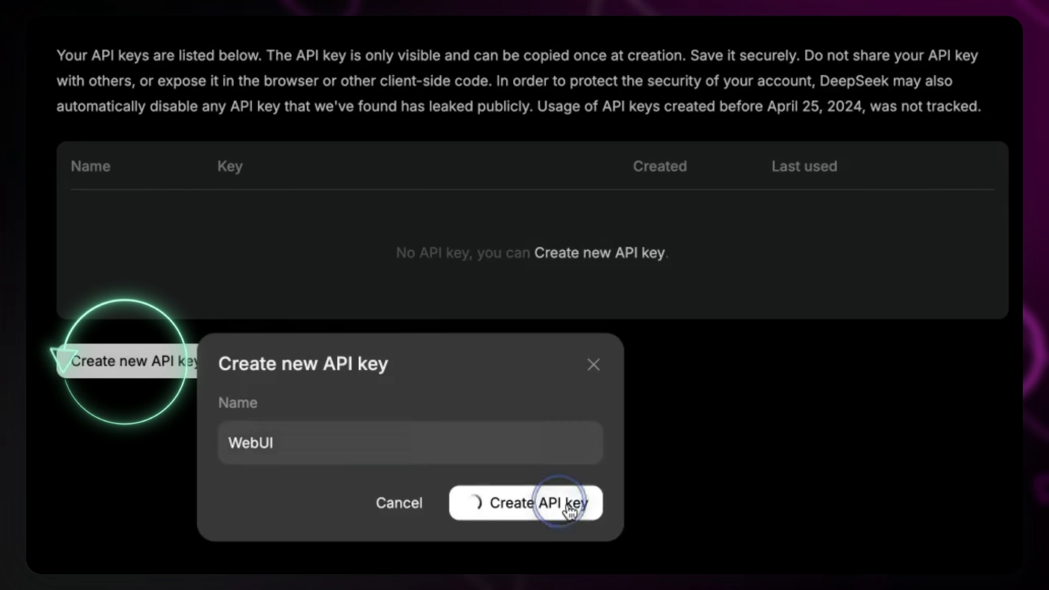
click(597, 544)
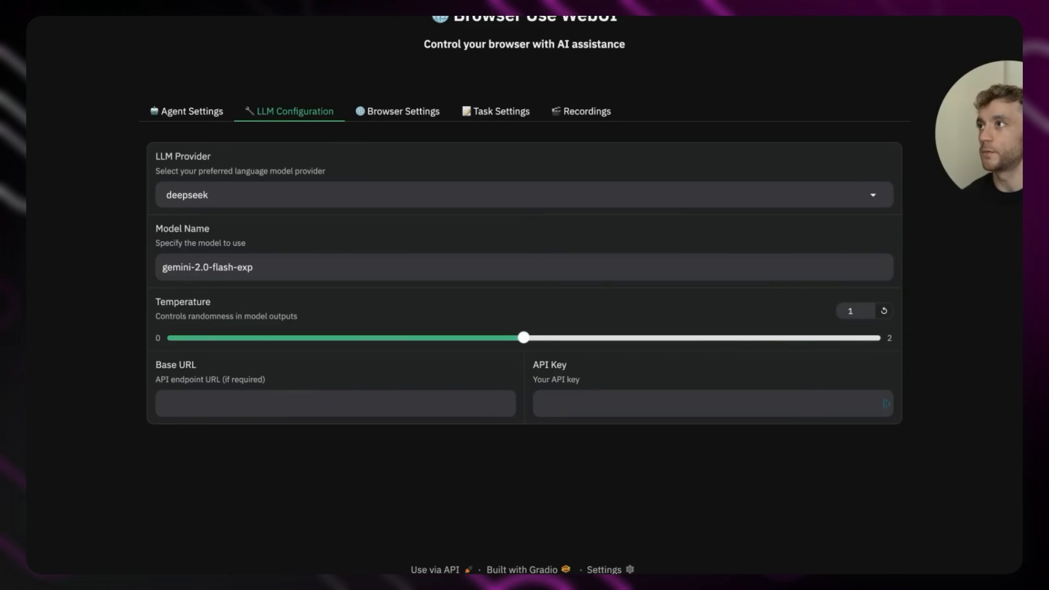
Return to Browser Use WebUI, paste the DeepSeek API key into the LLM configuration, and set the model name to deepseek-chat
click(711, 404)
key(super+v)
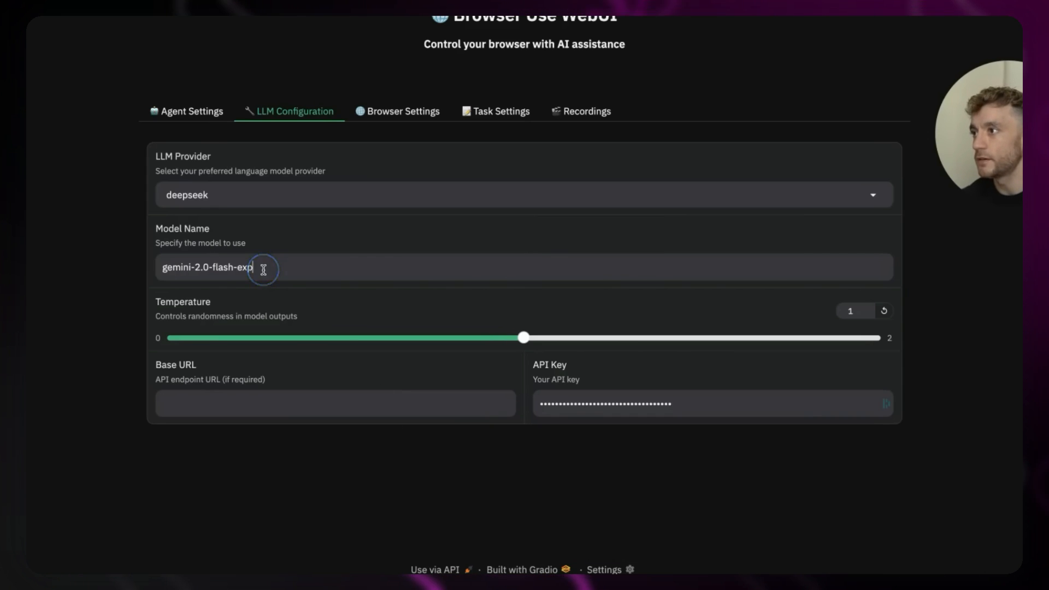
key(ctrl+a)
key(BackSpace)
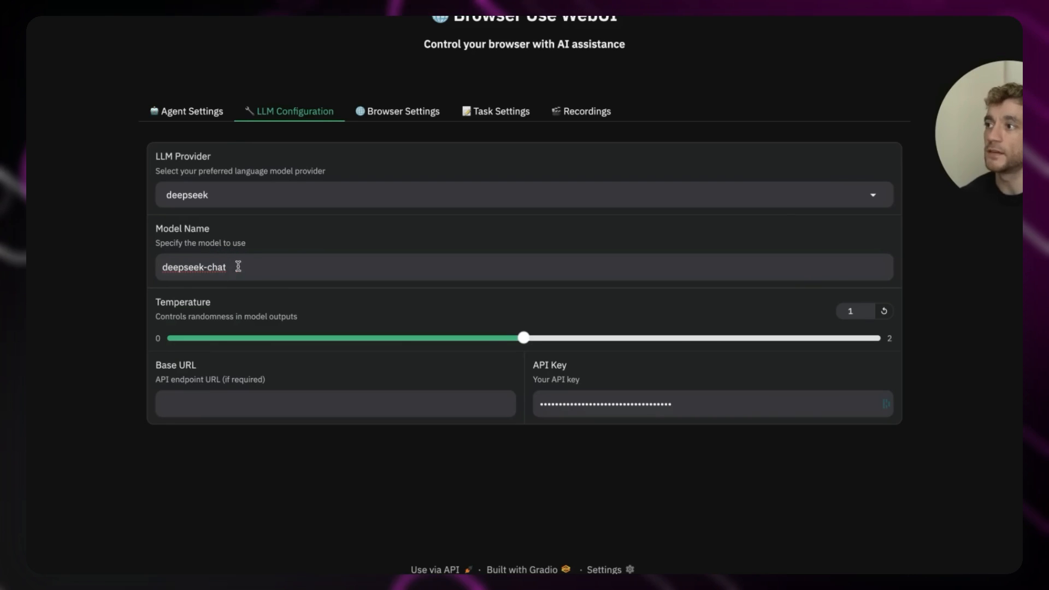
drag(239, 266, 160, 275)
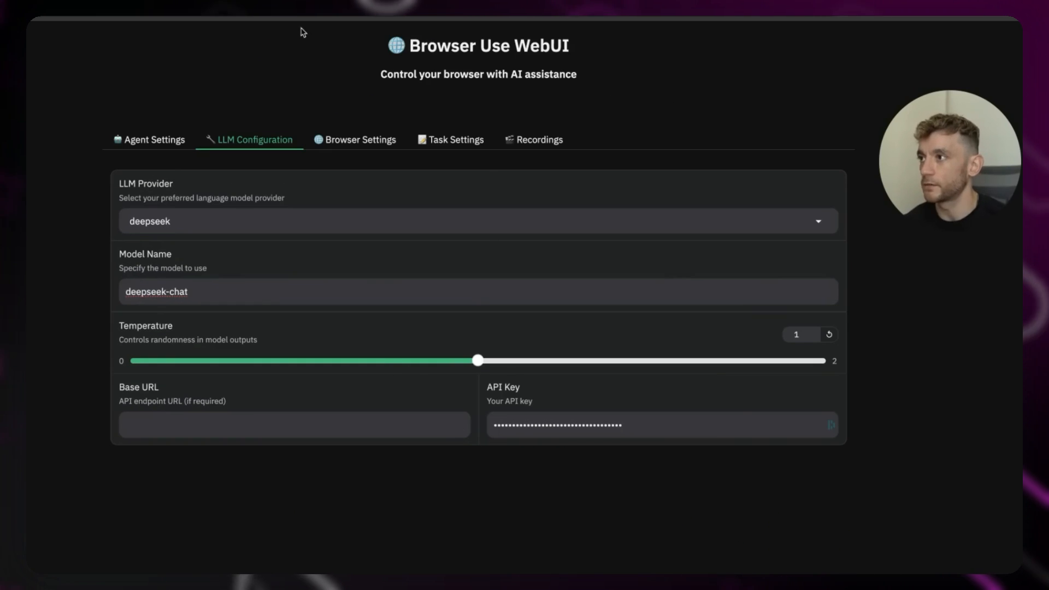
Review the browser settings, including the window size and the path for saving browser recordings
click(355, 140)
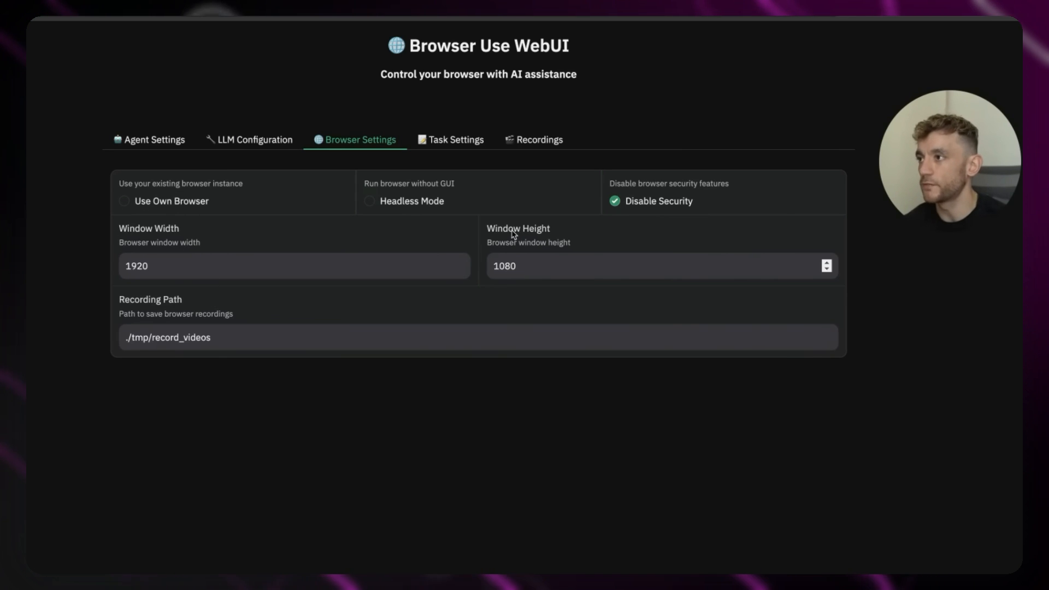
drag(94, 300, 306, 320)
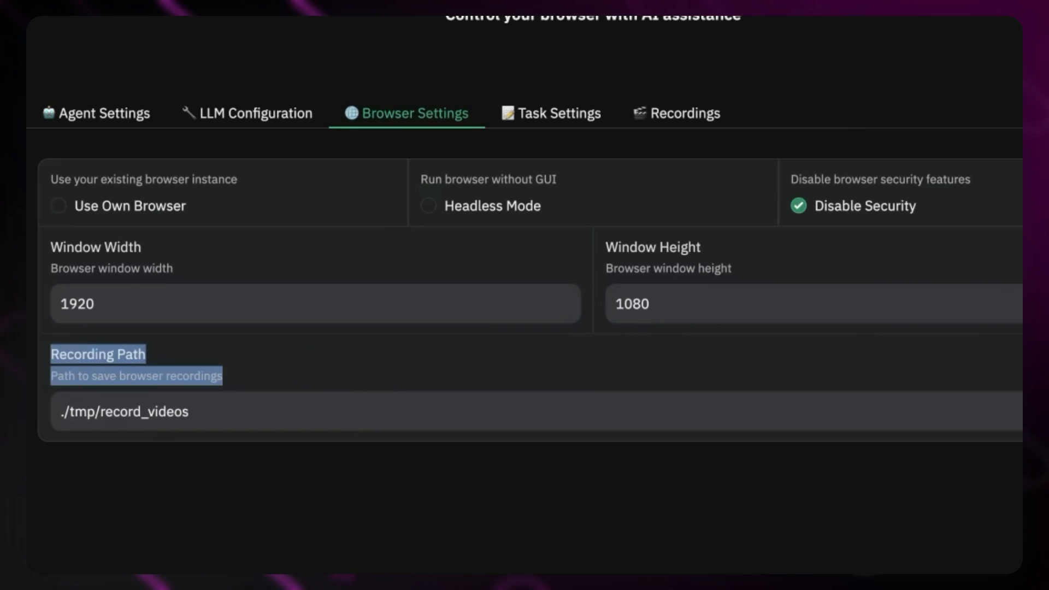
click(328, 378)
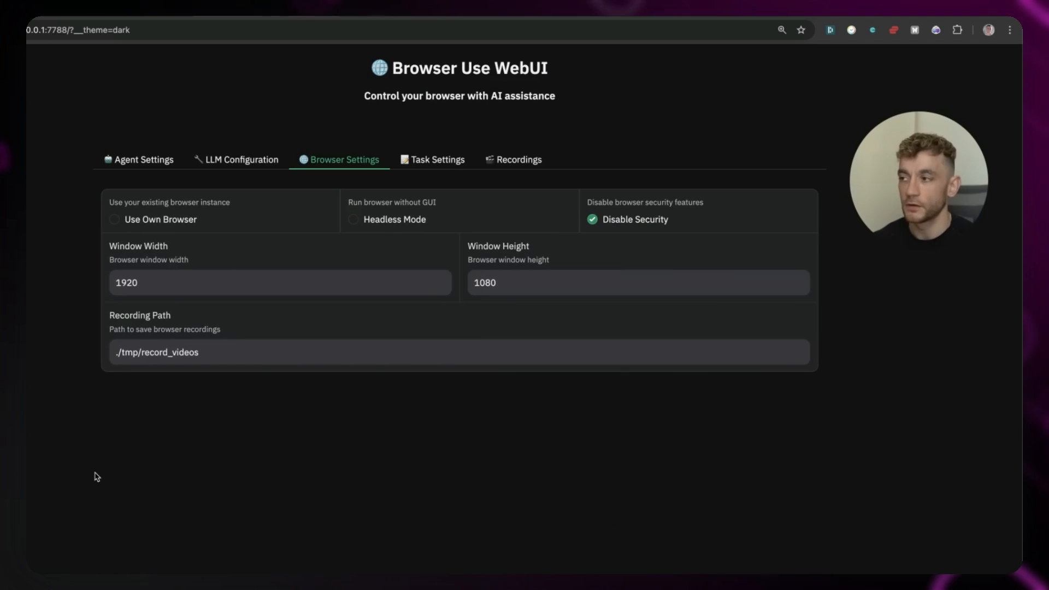
click(206, 353)
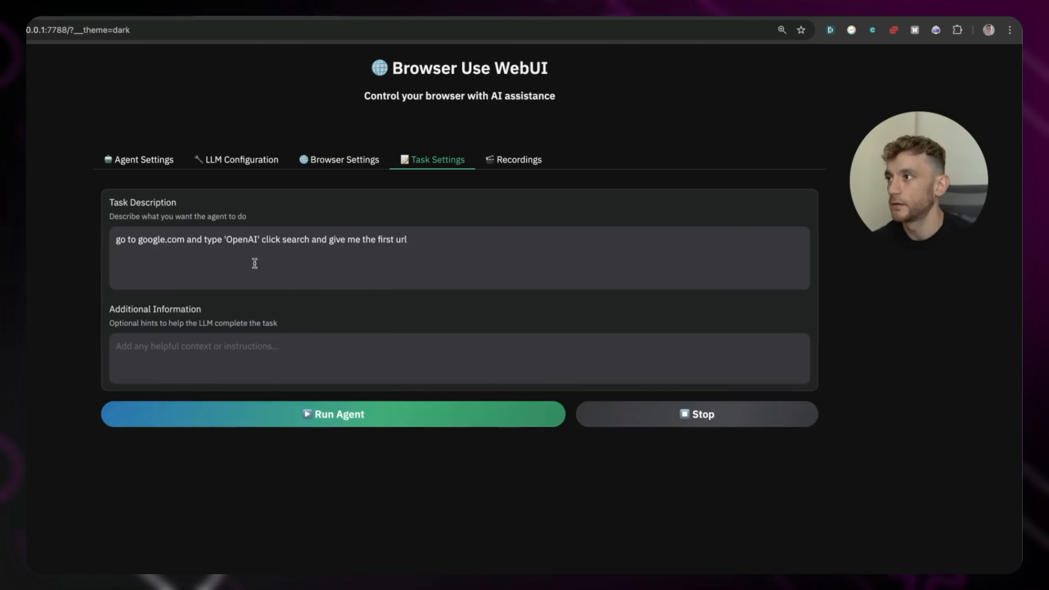
Review the default task of searching google.com for 'OpenAI' and returning the first URL, and run the agent
drag(116, 239, 394, 246)
click(408, 240)
drag(138, 240, 320, 239)
click(328, 232)
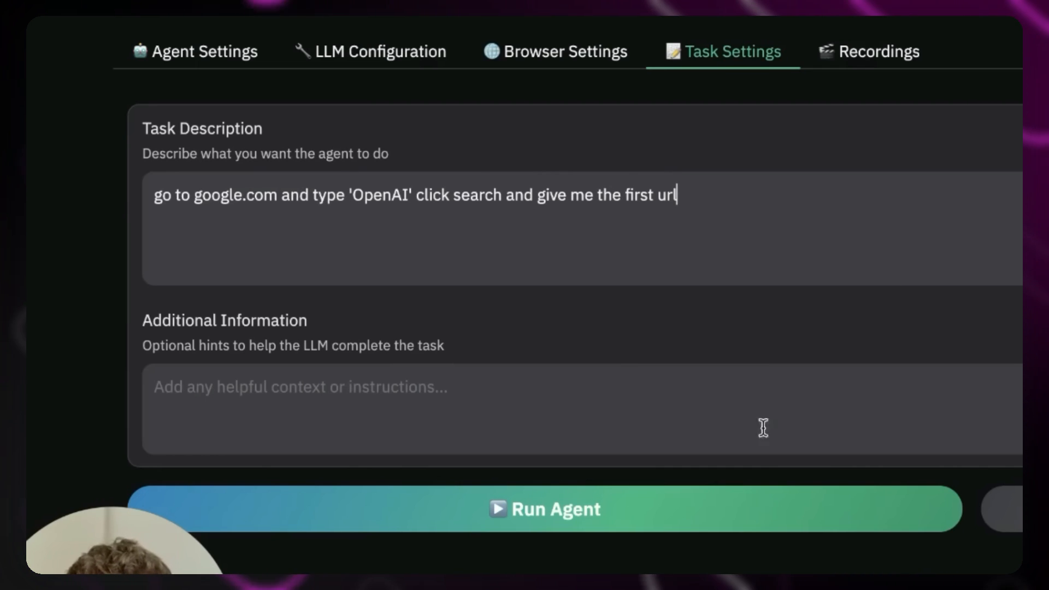
click(649, 512)
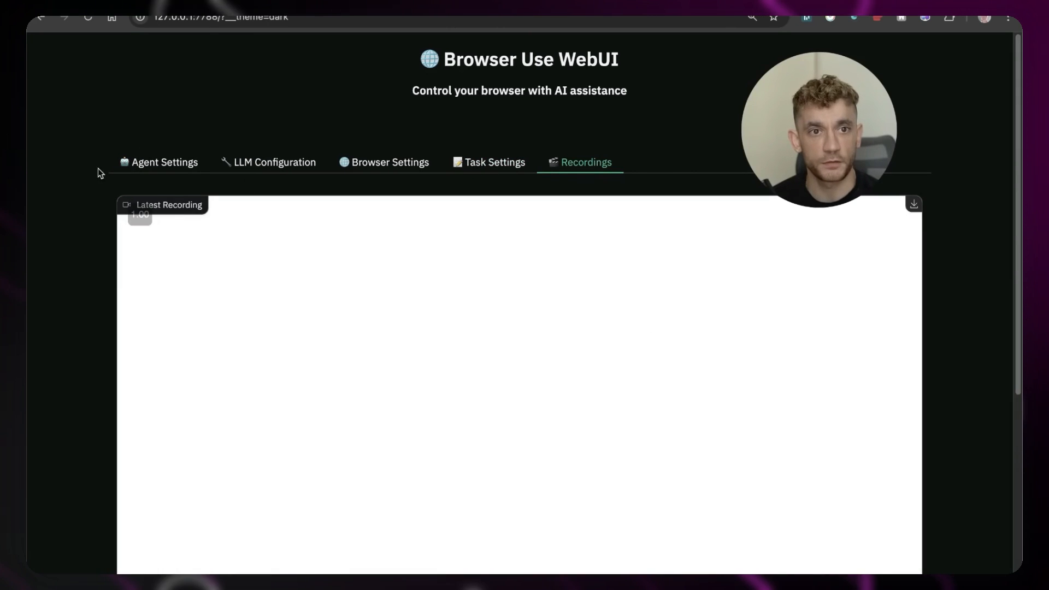
Play the latest recording to watch how the agent carried out the Google search
scroll(164, 273, down, 5)
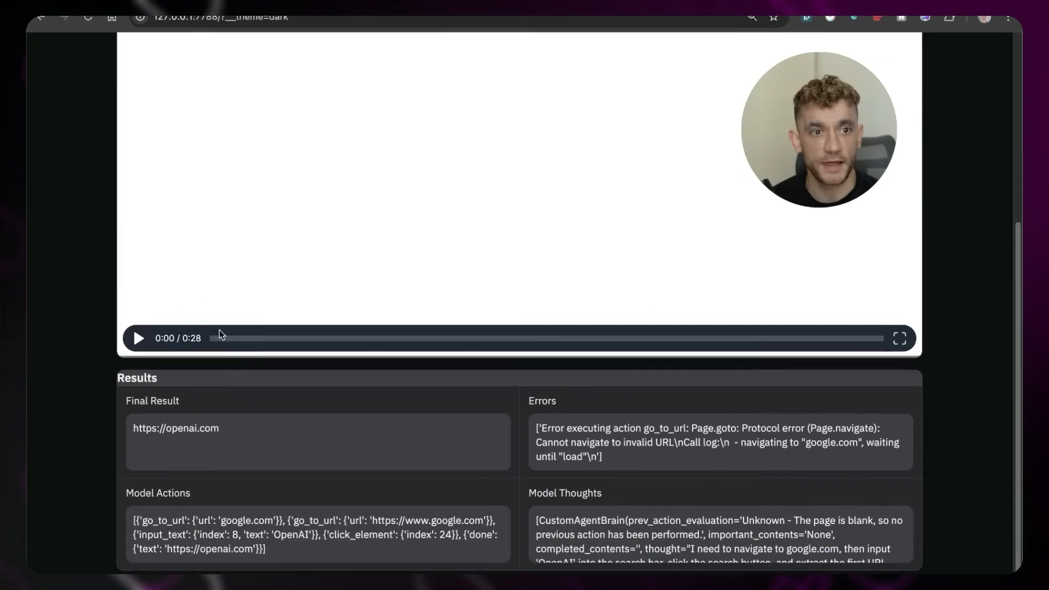
click(139, 319)
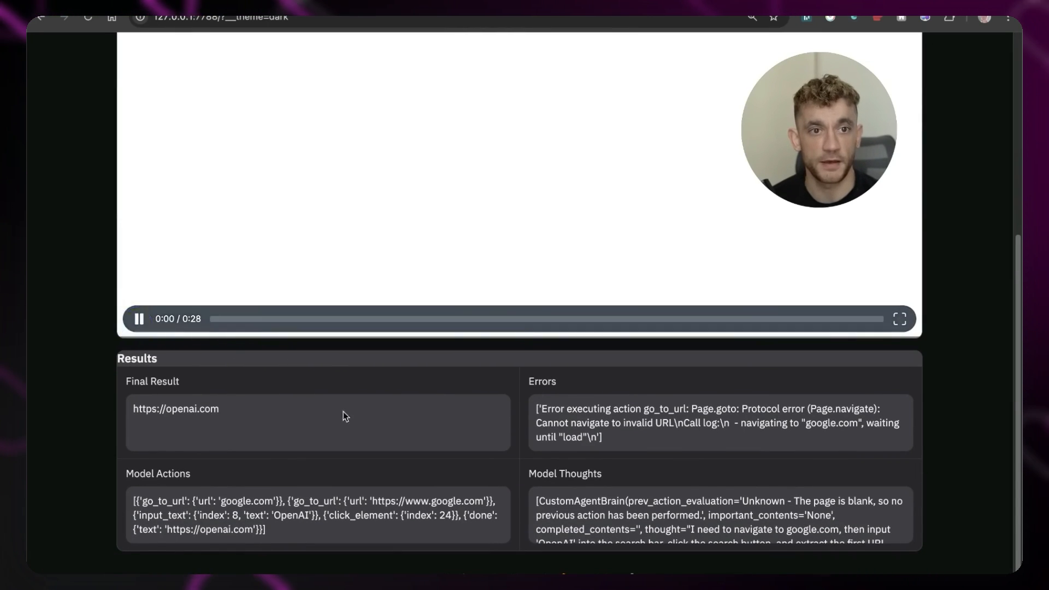
scroll(344, 416, up, 4)
scroll(341, 426, up, 1)
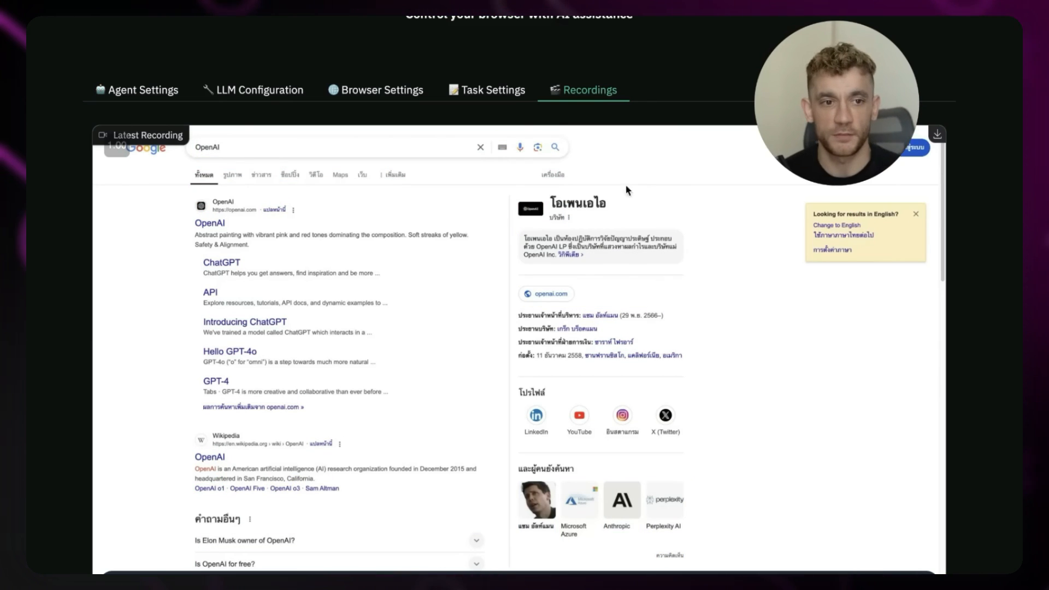
scroll(210, 402, down, 5)
scroll(109, 367, up, 6)
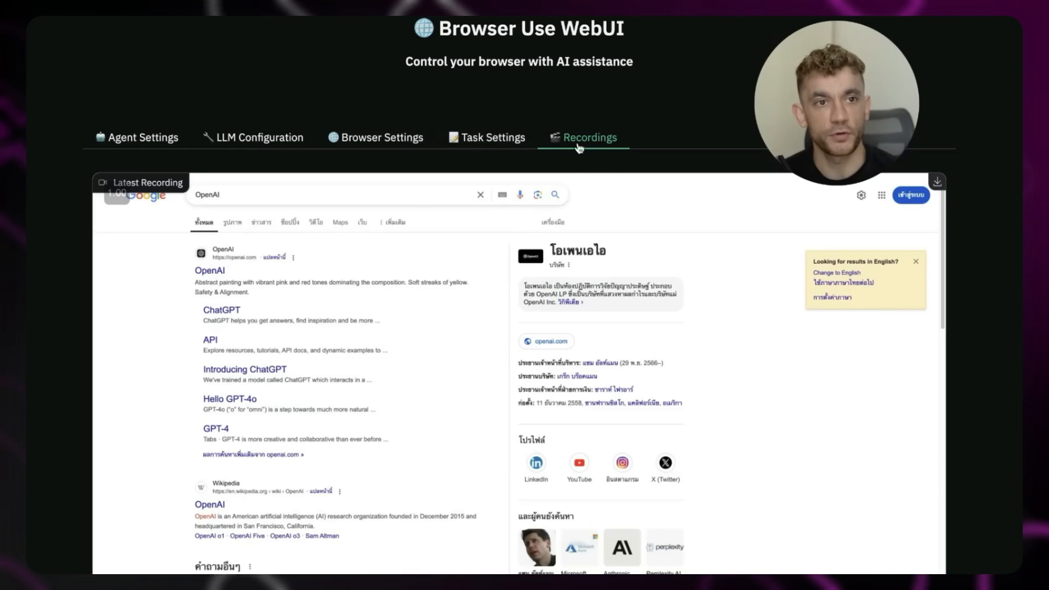
Examine the final result and the errors reported for the agent's run below the recording
scroll(492, 150, down, 6)
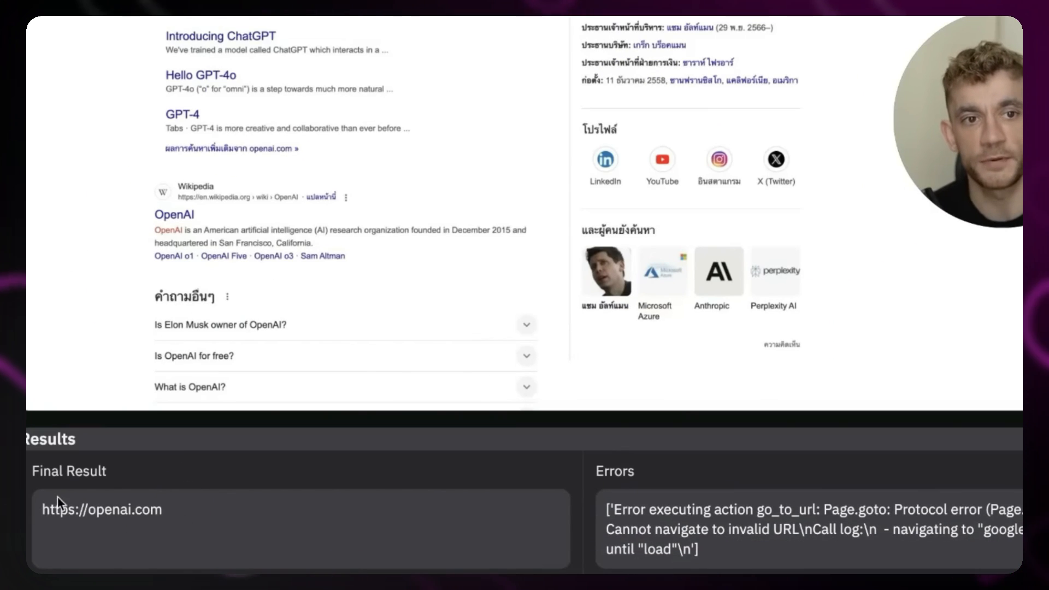
scroll(132, 517, up, 2)
scroll(131, 528, down, 2)
right_click(553, 501)
click(456, 490)
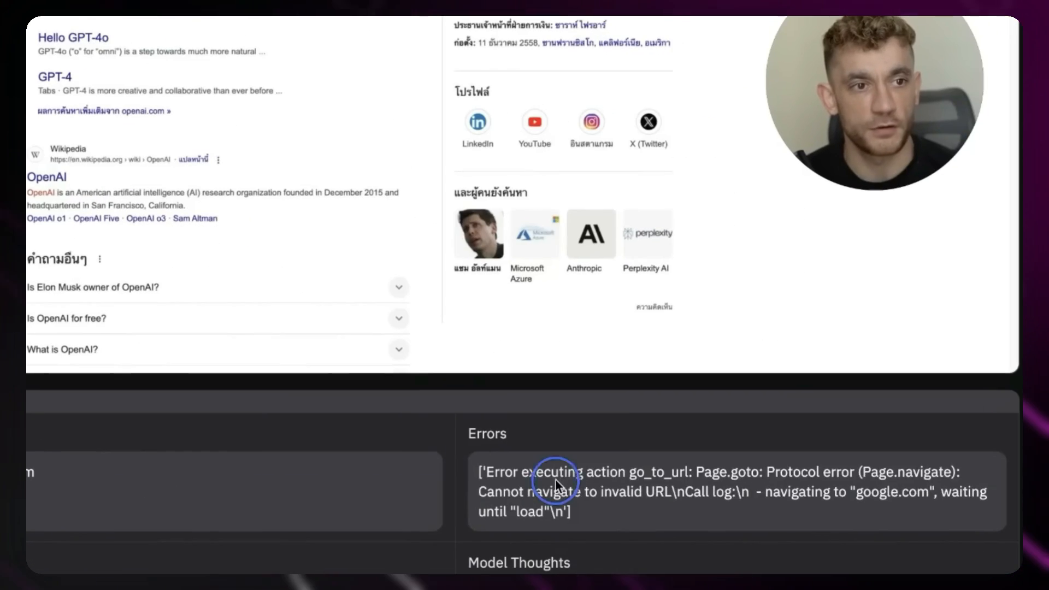
Copy the full Model Thoughts text into a new Google Docs document and look through it
triple_click(669, 511)
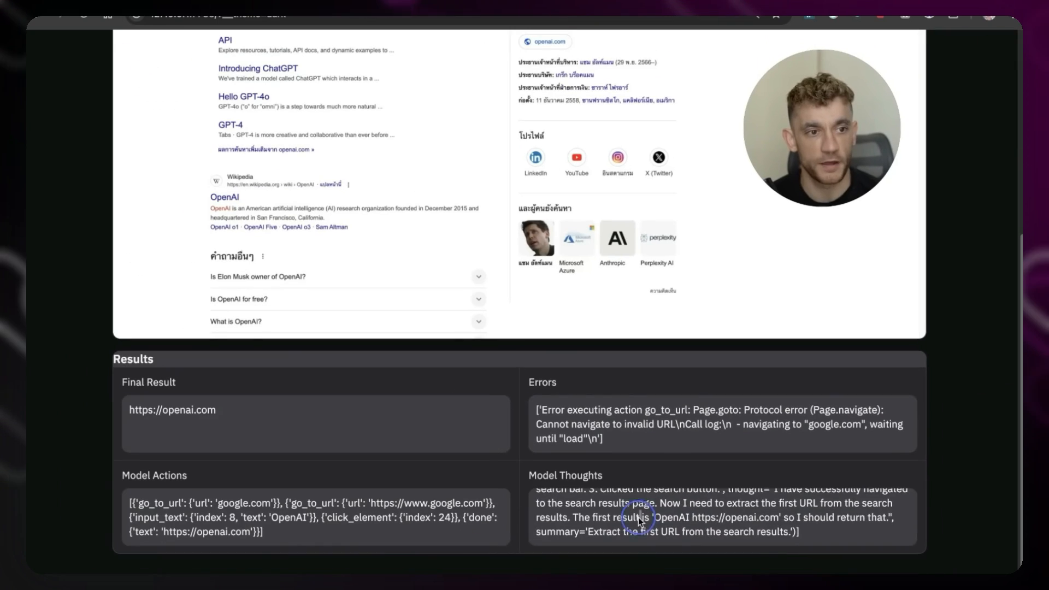
triple_click(639, 517)
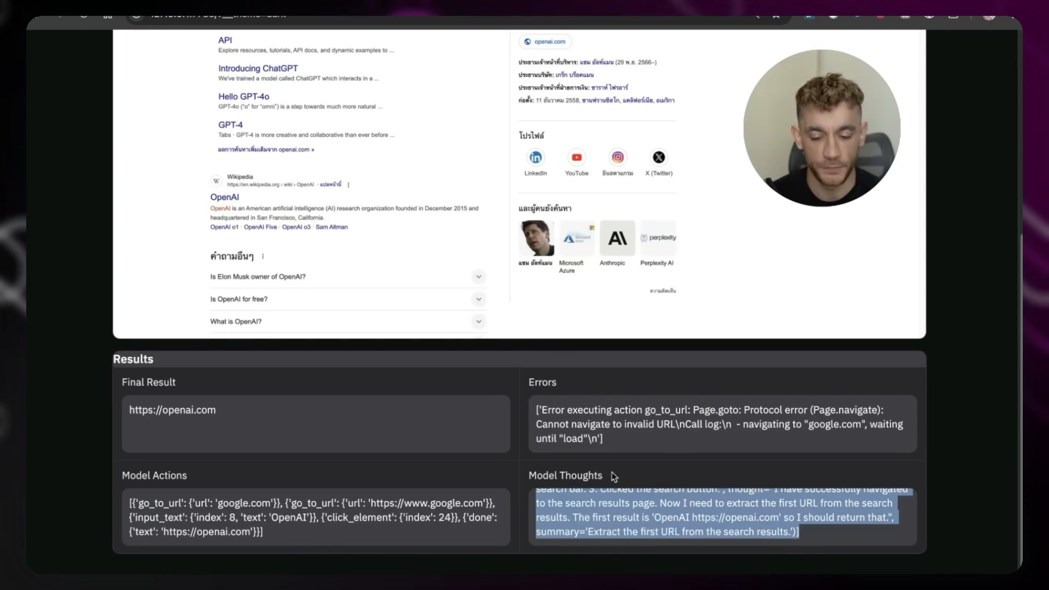
key(super+t)
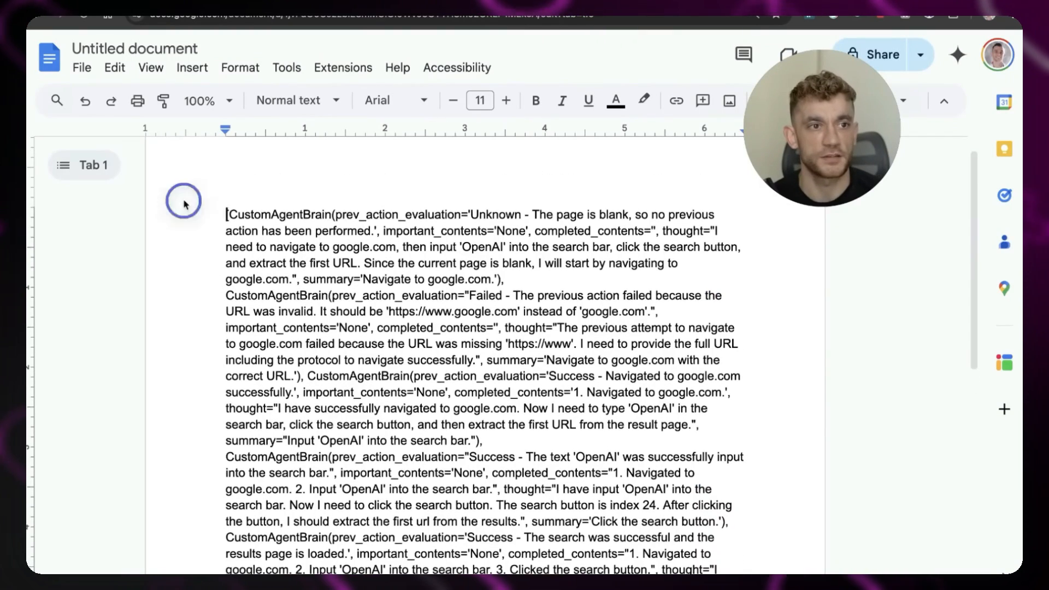
drag(183, 197, 664, 441)
click(664, 445)
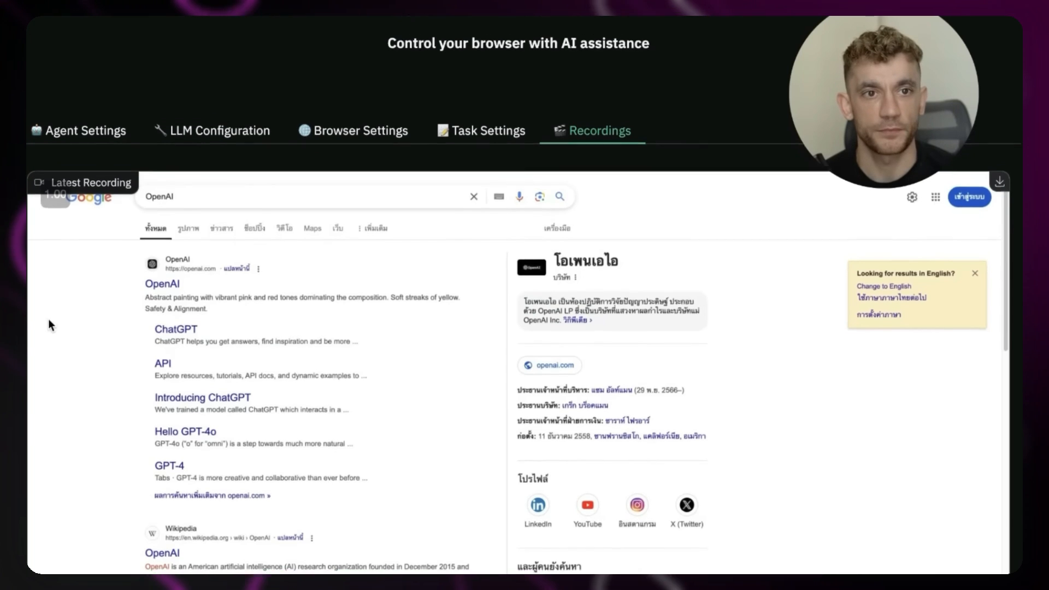
Back in Browser Use WebUI, change the task's website to ahrefs.com and enable Use Own Browser
scroll(48, 319, down, 2)
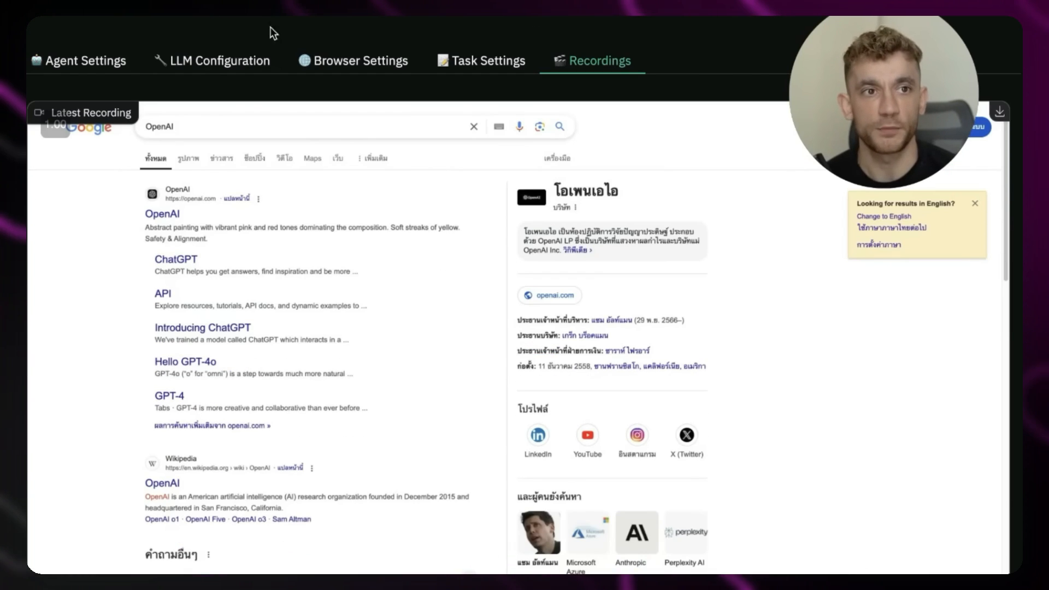
click(382, 60)
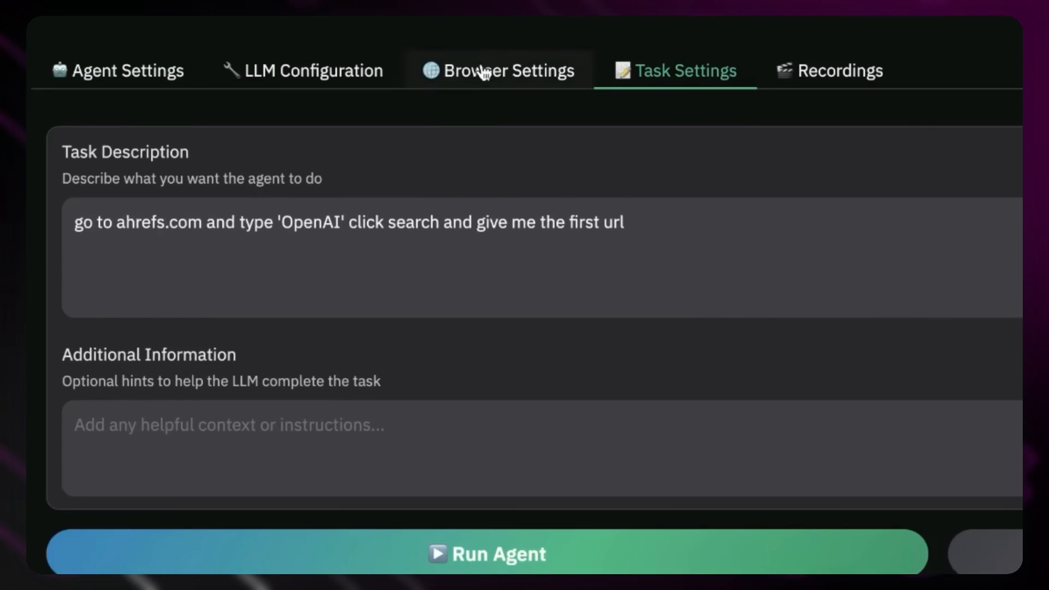
click(484, 72)
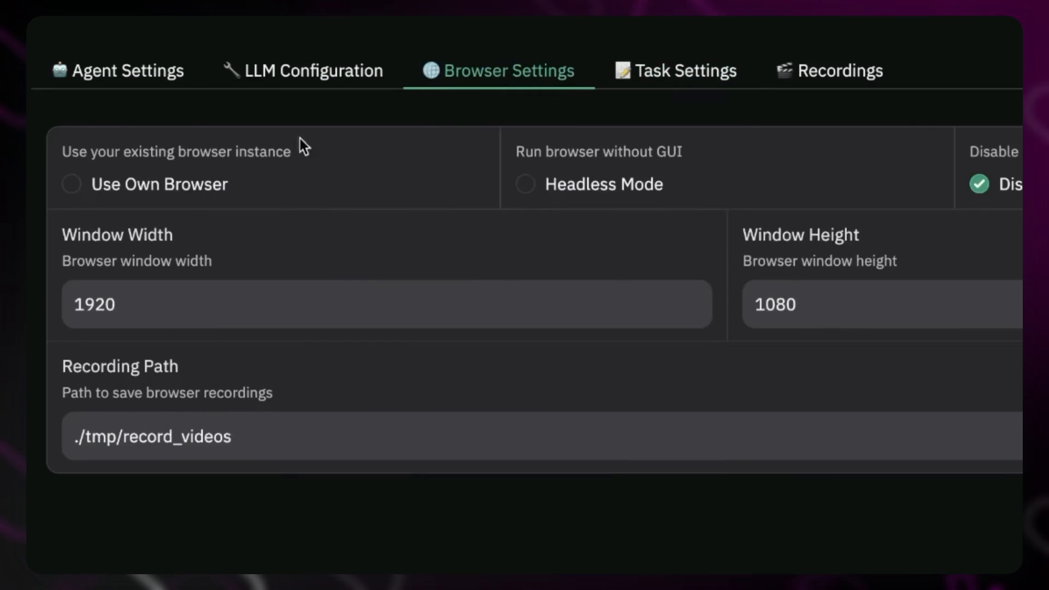
click(182, 189)
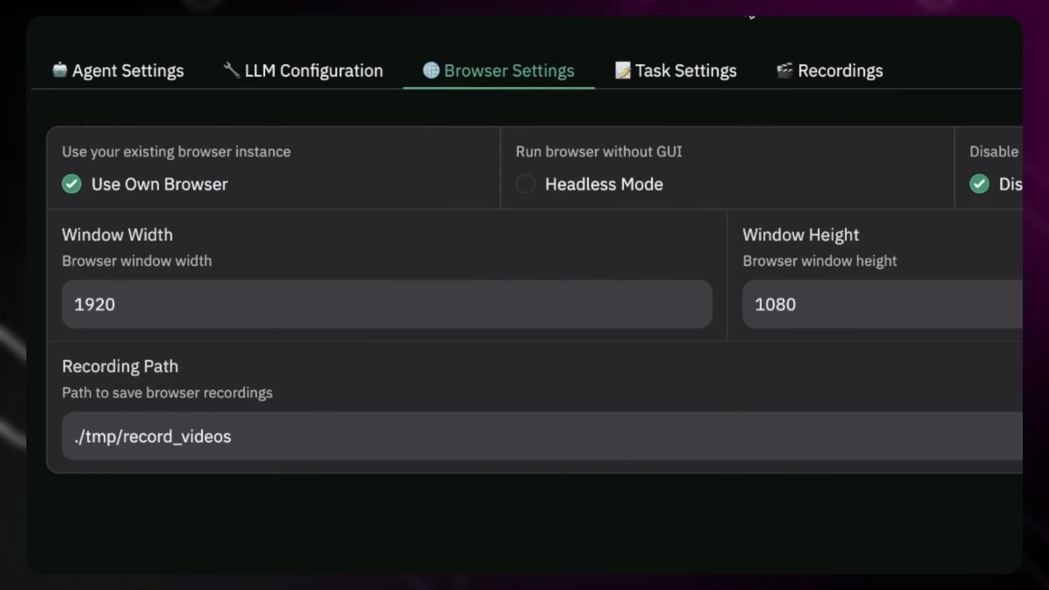
Rewrite the task description as "go to ahrefs.com then go to keyword explorer then do some keyword research for my SEO agency"
click(697, 77)
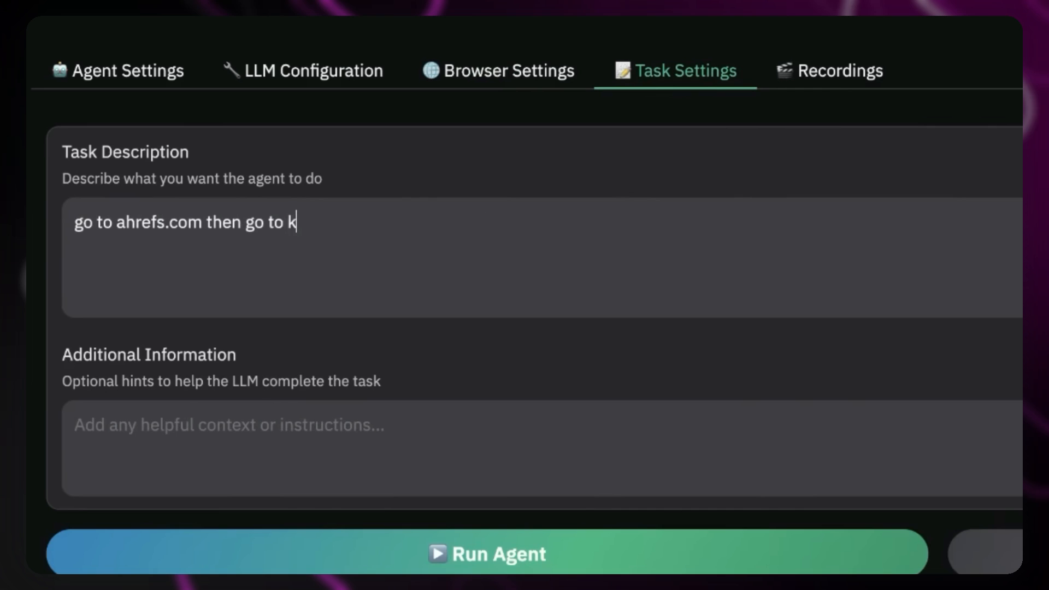
text(eyword explorer then do some keyword research for)
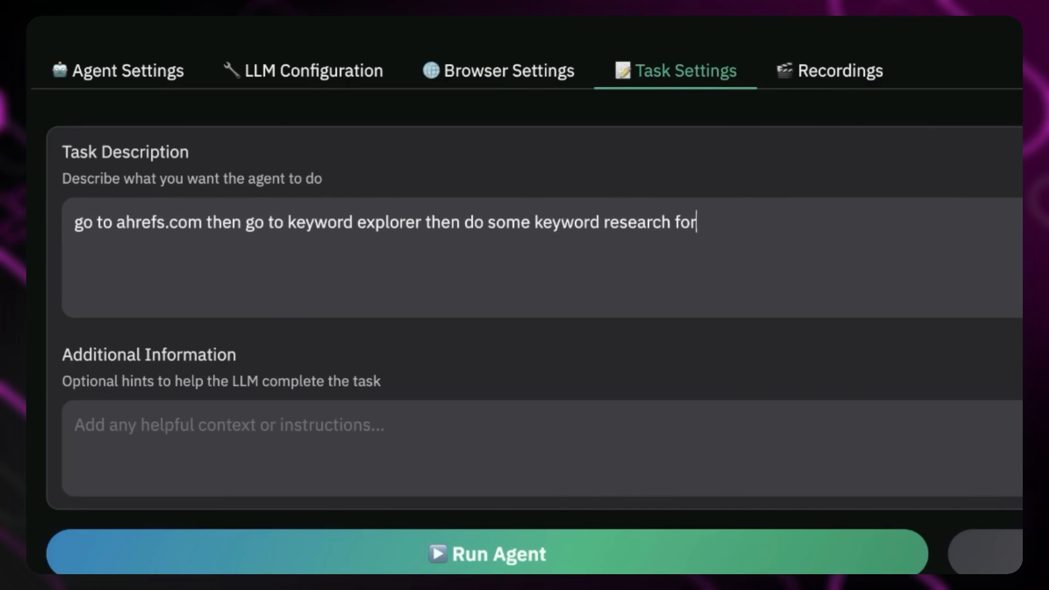
text( my SEO agency)
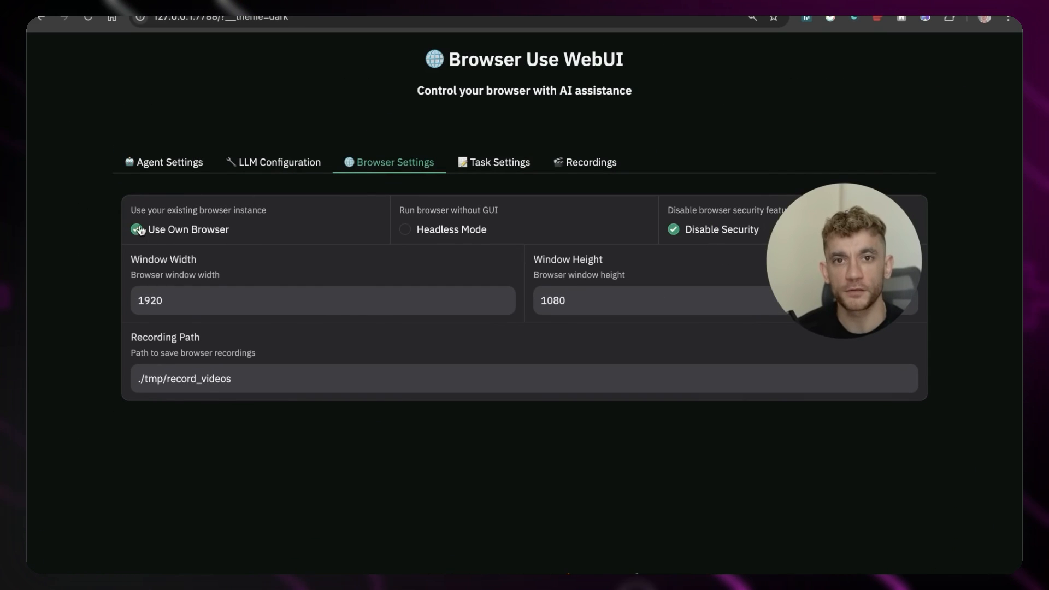
Turn off Use Own Browser in the browser settings and clear the task description
click(138, 230)
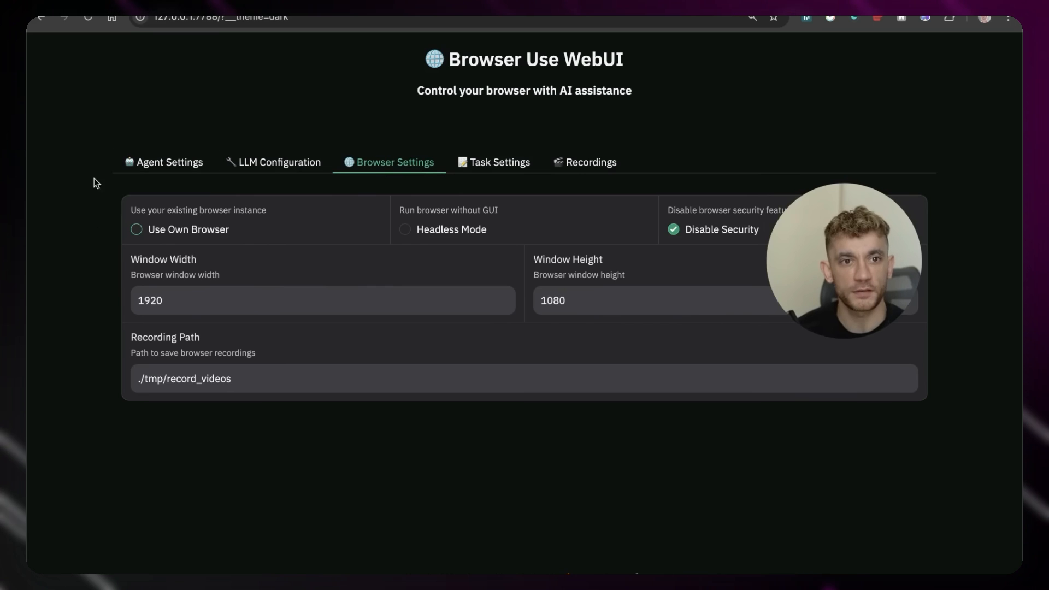
click(494, 163)
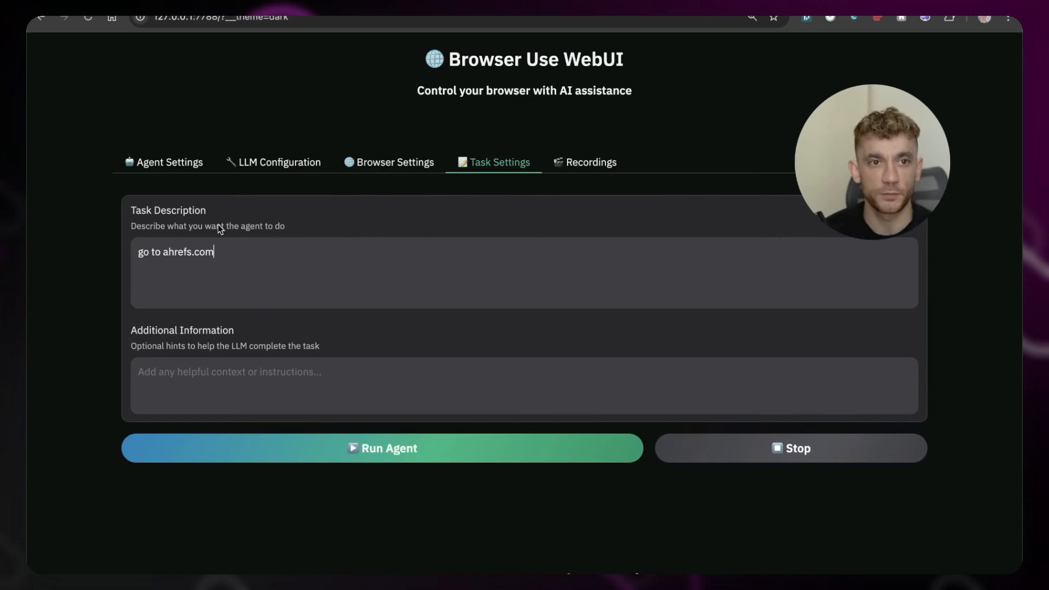
key(ctrl+a)
key(BackSpace)
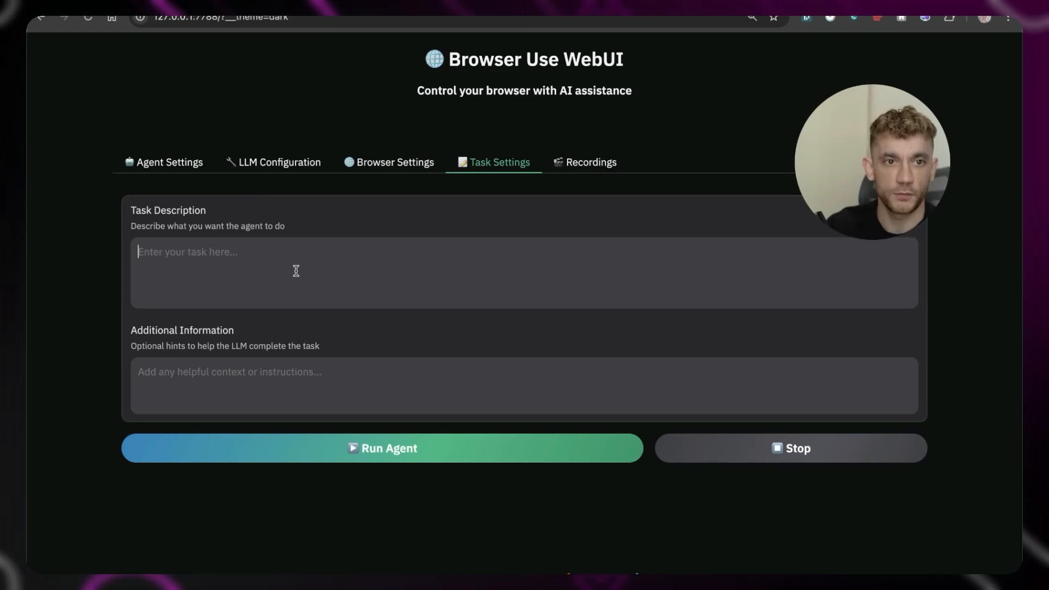
Enter the task "go to google, type in best SEO Agency Japan > Give me a content outline based on my competitors for SEO"
text(go to goo)
text(gle, type in best SEO Agency Japan > Give me a content outline based on my competitors for SEO)
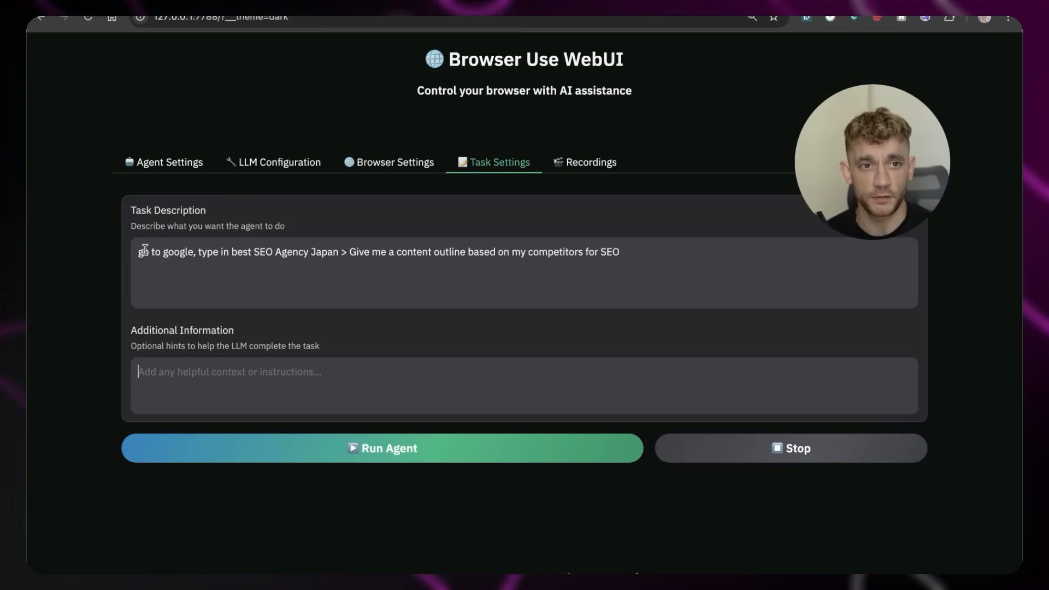
drag(241, 257, 273, 258)
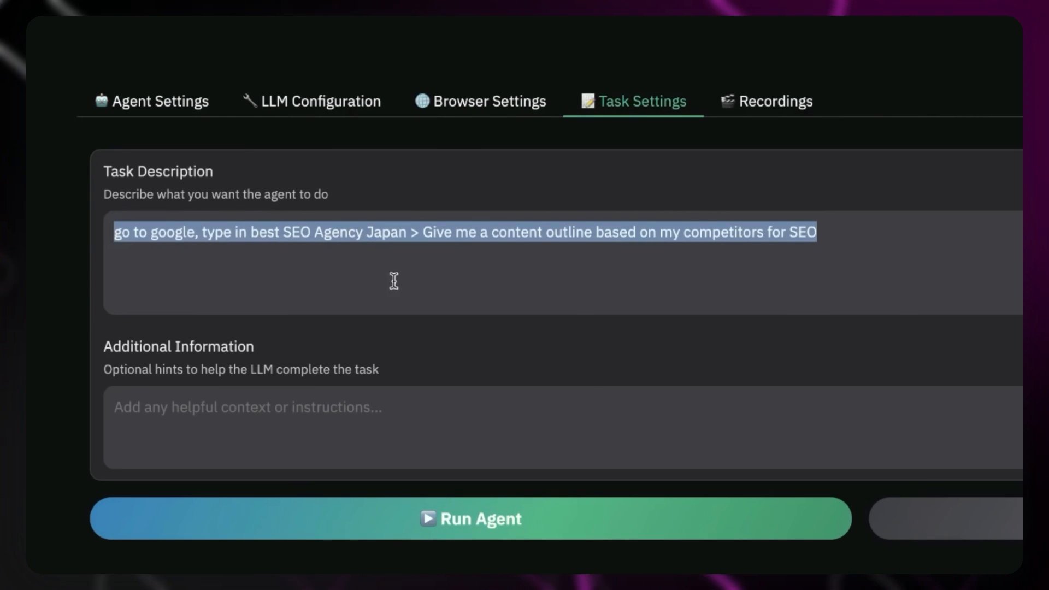
Set the additional information to "you're an SEO Expert" and run the agent
click(534, 389)
text(you're an SEO Expert)
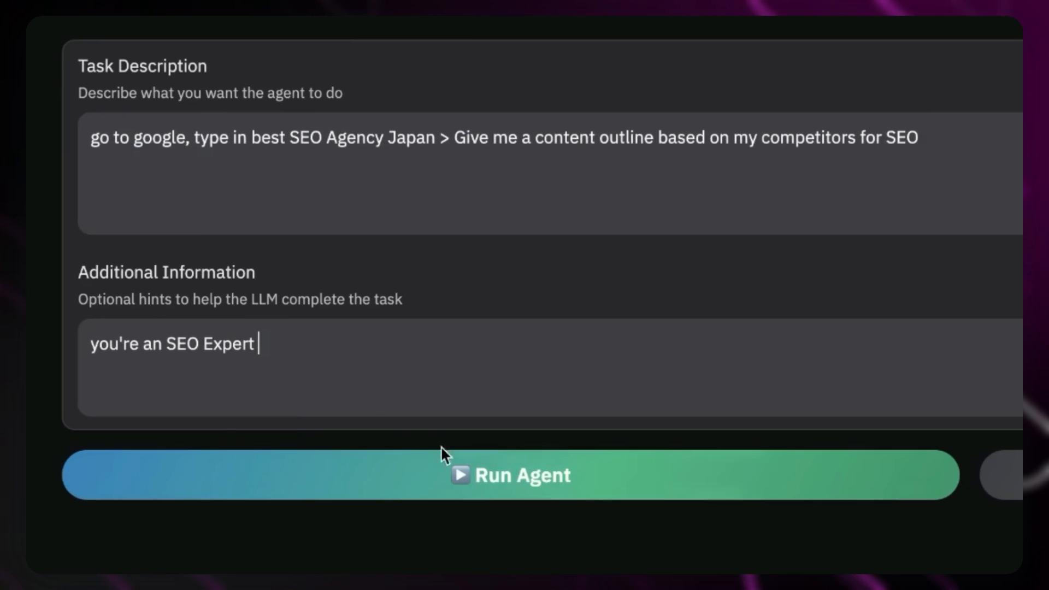
click(425, 473)
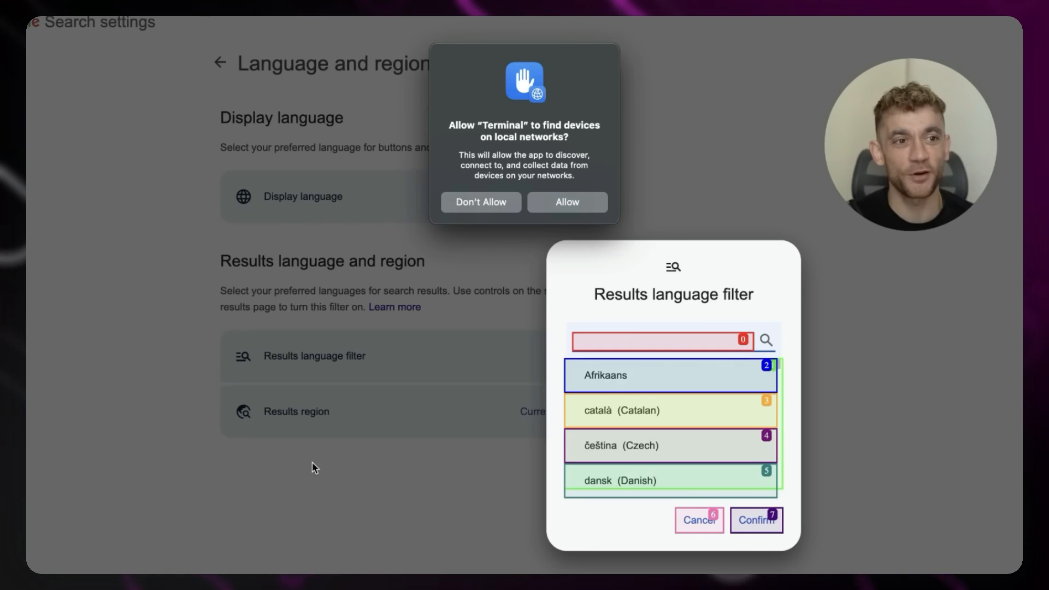
text(English)
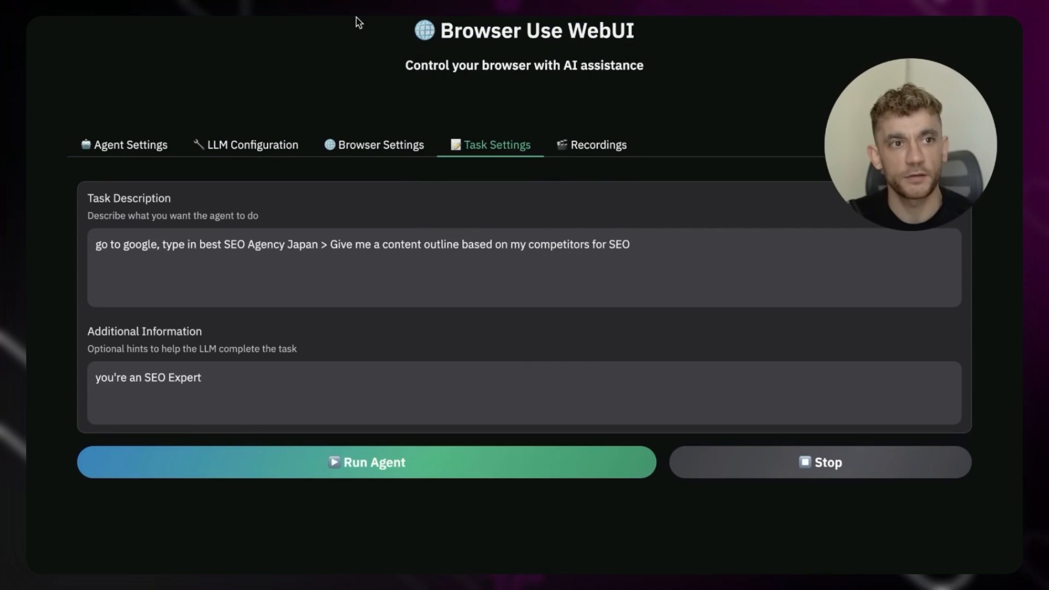
drag(356, 18, 686, 60)
click(670, 79)
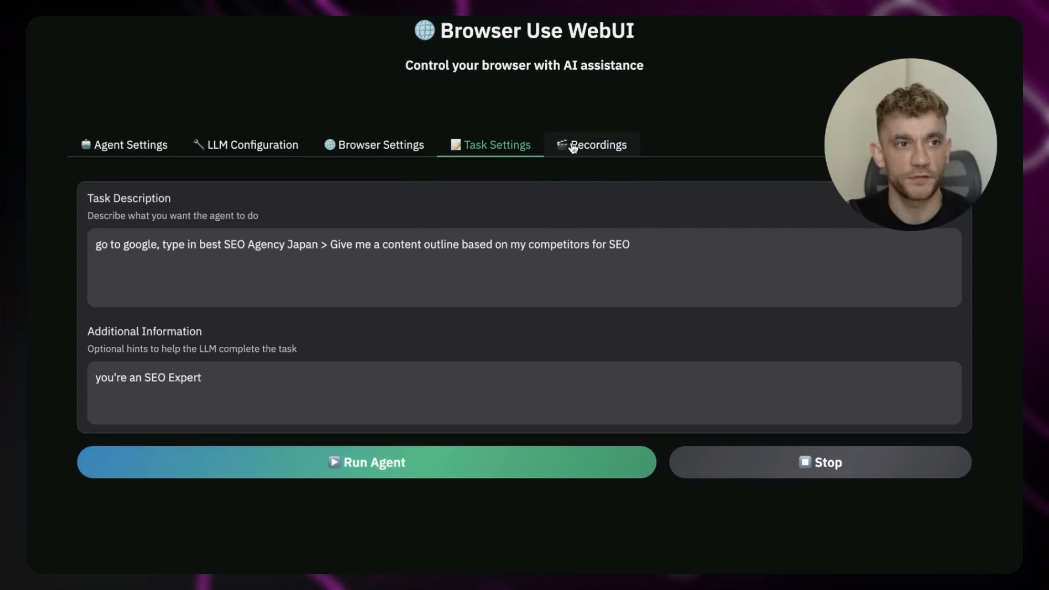
Copy the agent's final result from the recordings view into a new Google Docs document
click(603, 147)
scroll(646, 130, down, 10)
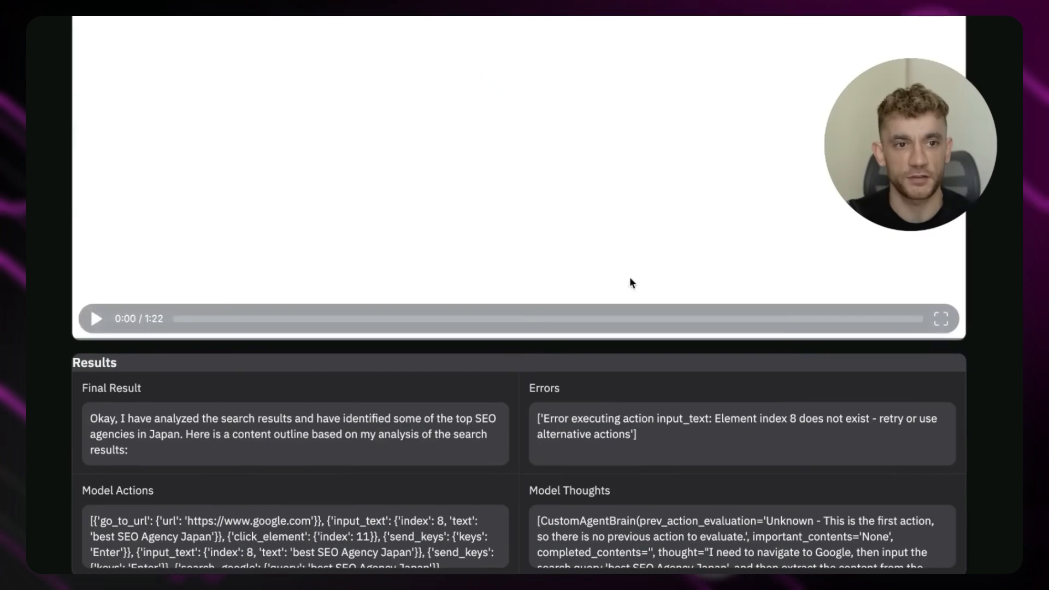
triple_click(162, 434)
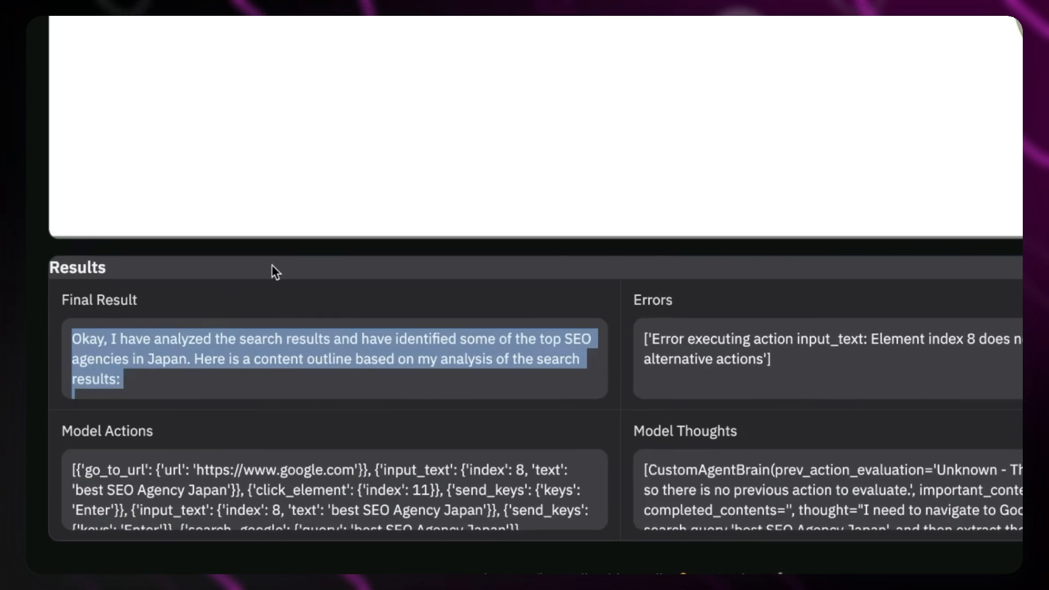
key(ctrl+t)
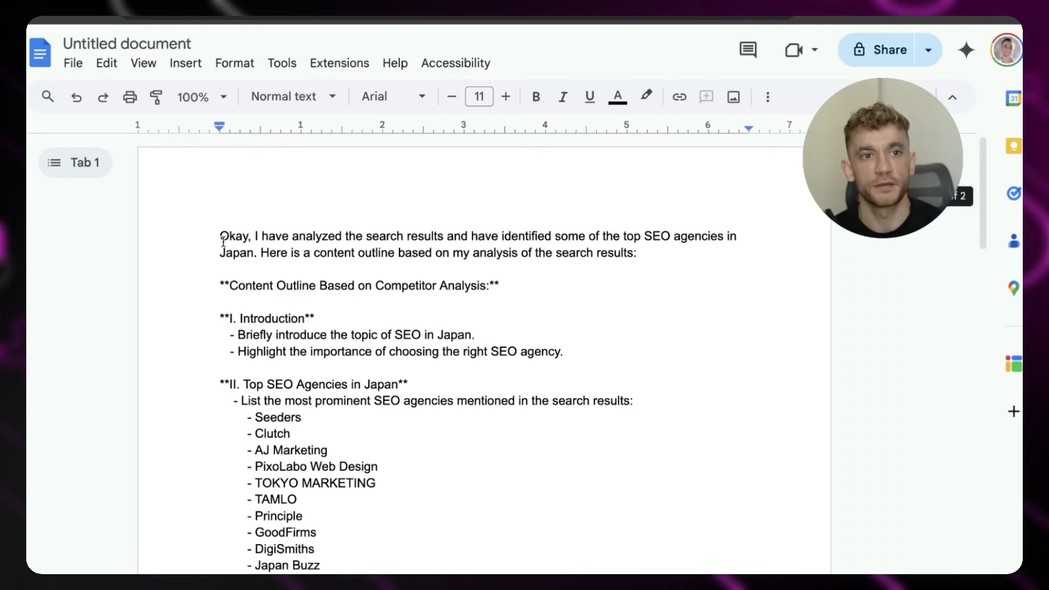
Examine the opening statement of the pasted content outline in the document
drag(236, 218, 656, 247)
click(656, 247)
scroll(451, 306, down, 10)
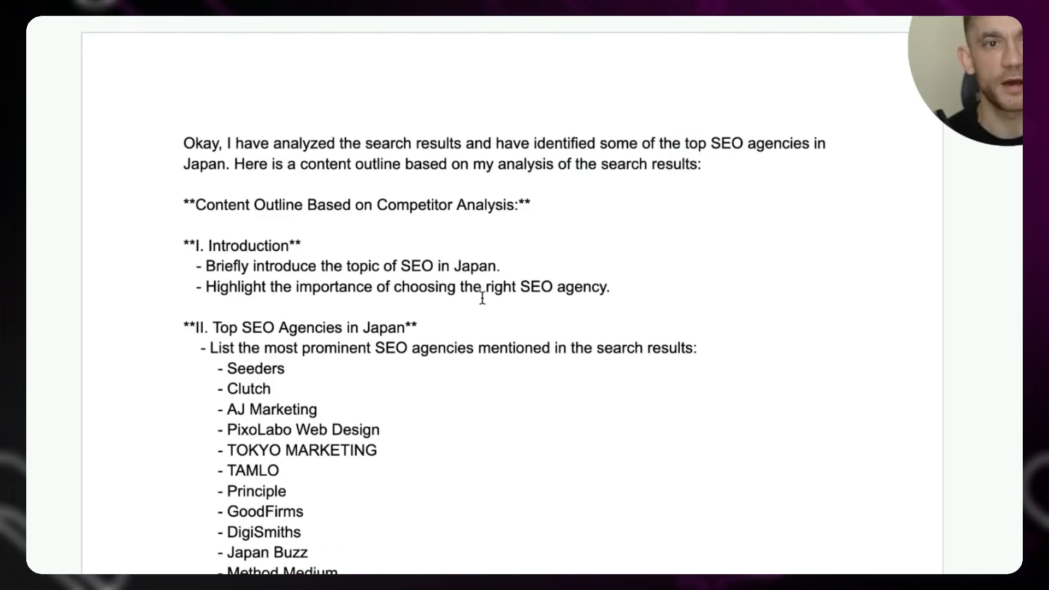
scroll(322, 230, up, 10)
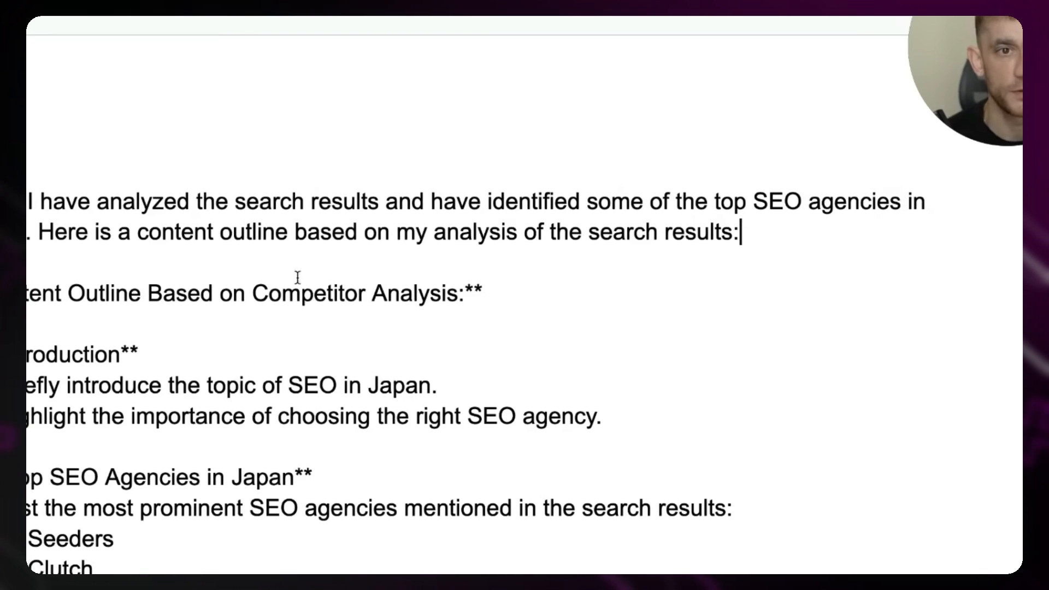
drag(0, 201, 892, 203)
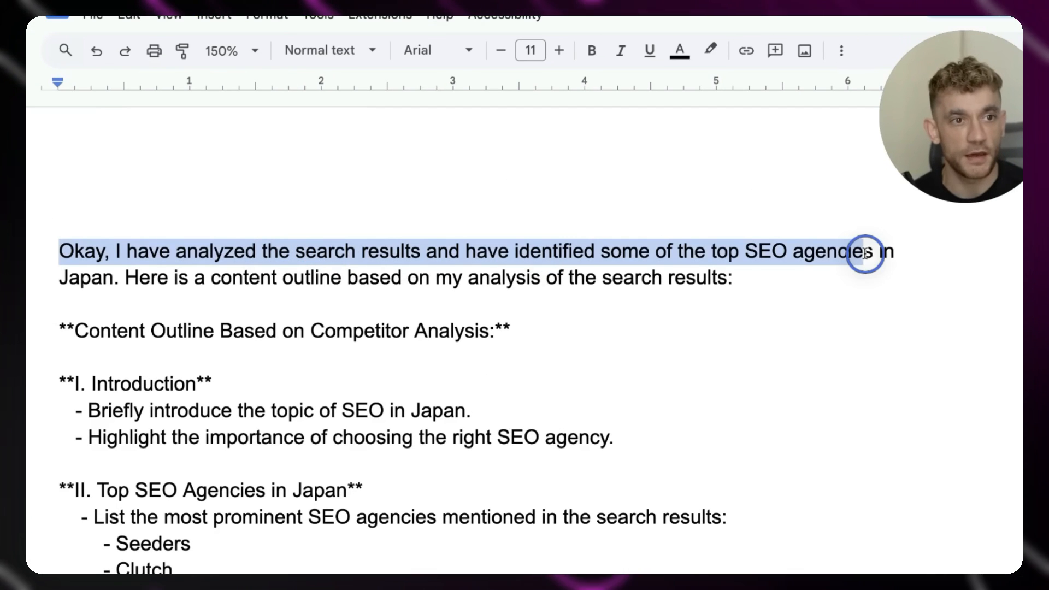
drag(865, 253, 880, 267)
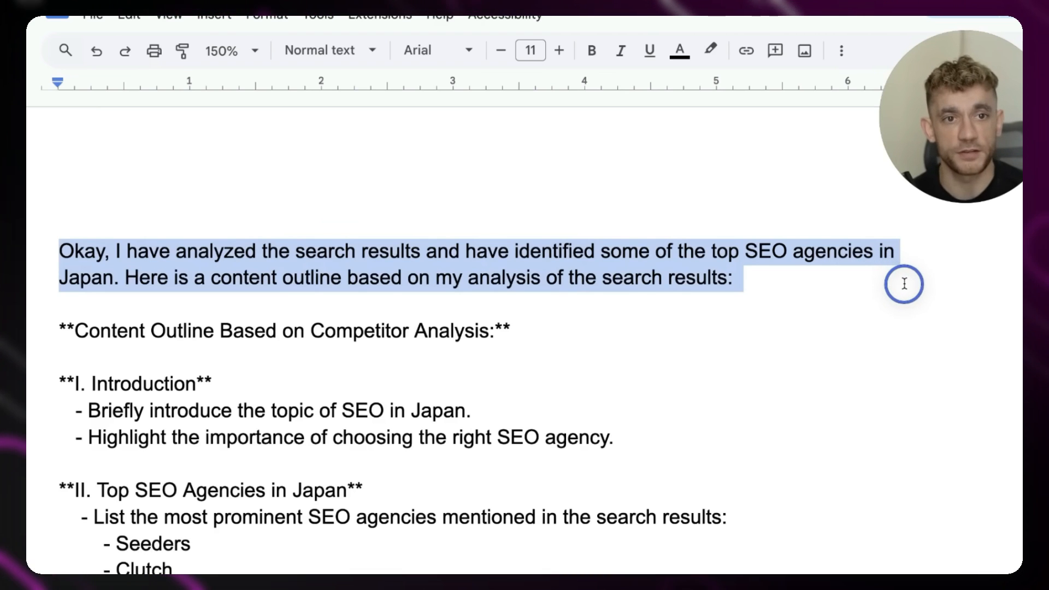
click(640, 277)
scroll(246, 317, down, 1)
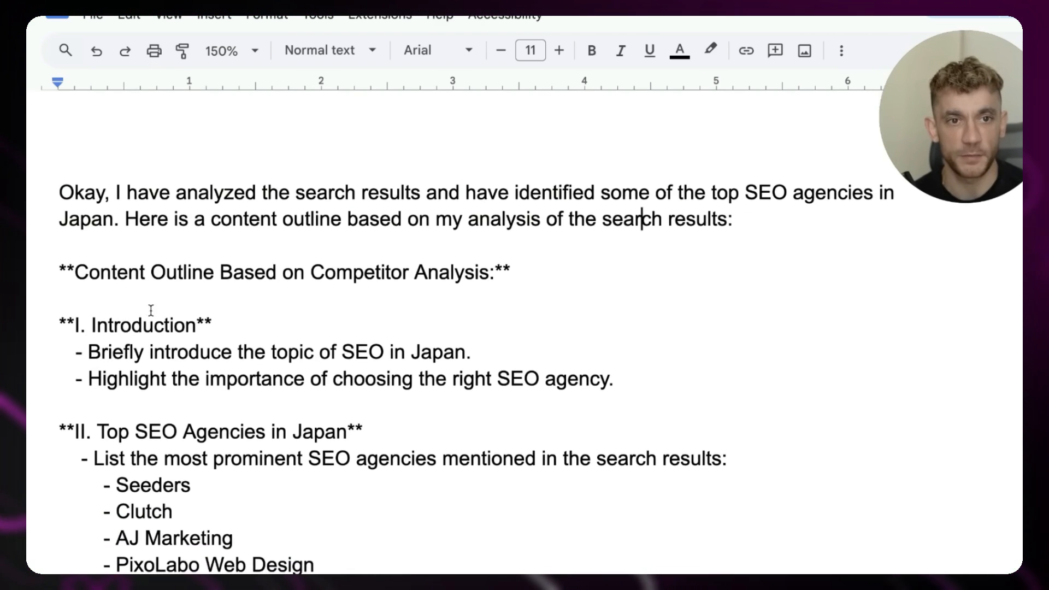
Examine the outline's Introduction section and its list of top SEO agencies in Japan
drag(91, 328, 506, 361)
scroll(211, 278, down, 5)
drag(135, 154, 404, 426)
scroll(396, 410, down, 7)
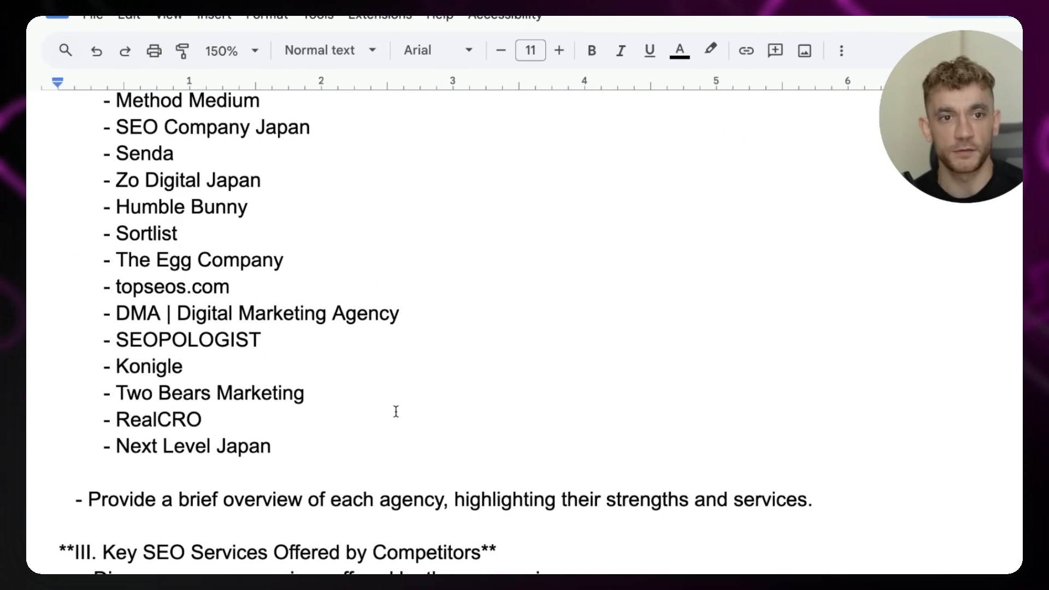
drag(313, 450, 297, 190)
scroll(299, 201, up, 1)
click(176, 228)
drag(82, 176, 343, 459)
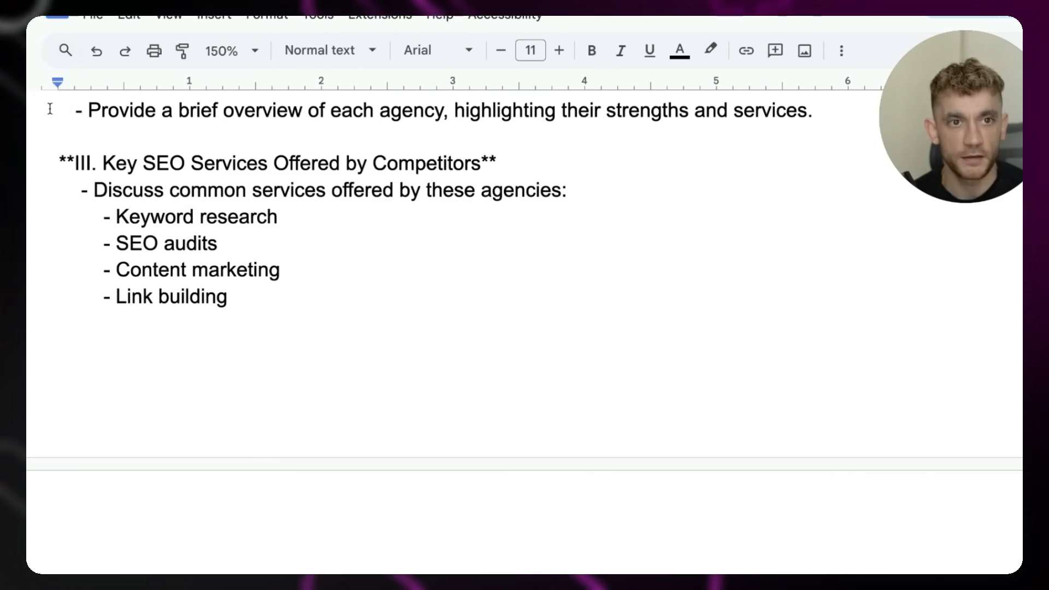
Examine the agency overview, the competitors' key SEO services, the advice on choosing an agency and the conclusion of the outline
drag(268, 111, 775, 112)
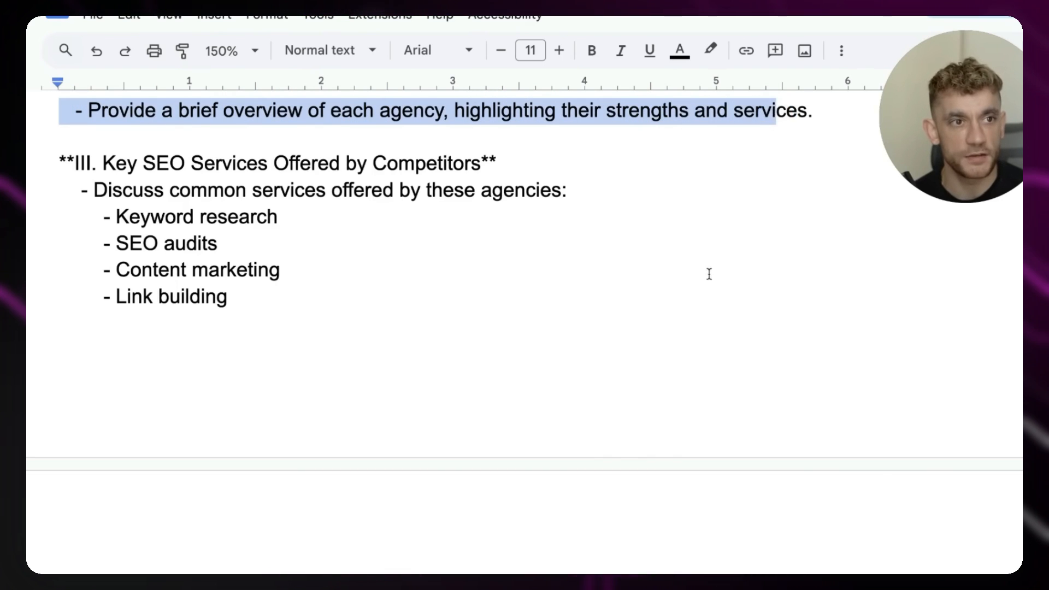
scroll(695, 283, up, 1)
click(632, 338)
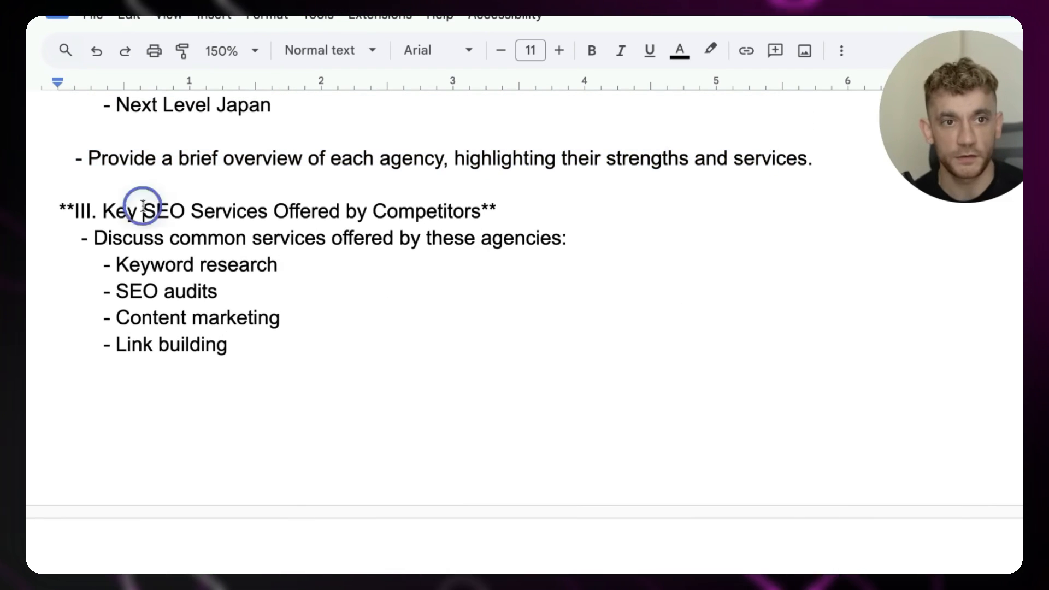
drag(144, 199, 382, 298)
scroll(382, 306, down, 5)
drag(209, 224, 340, 382)
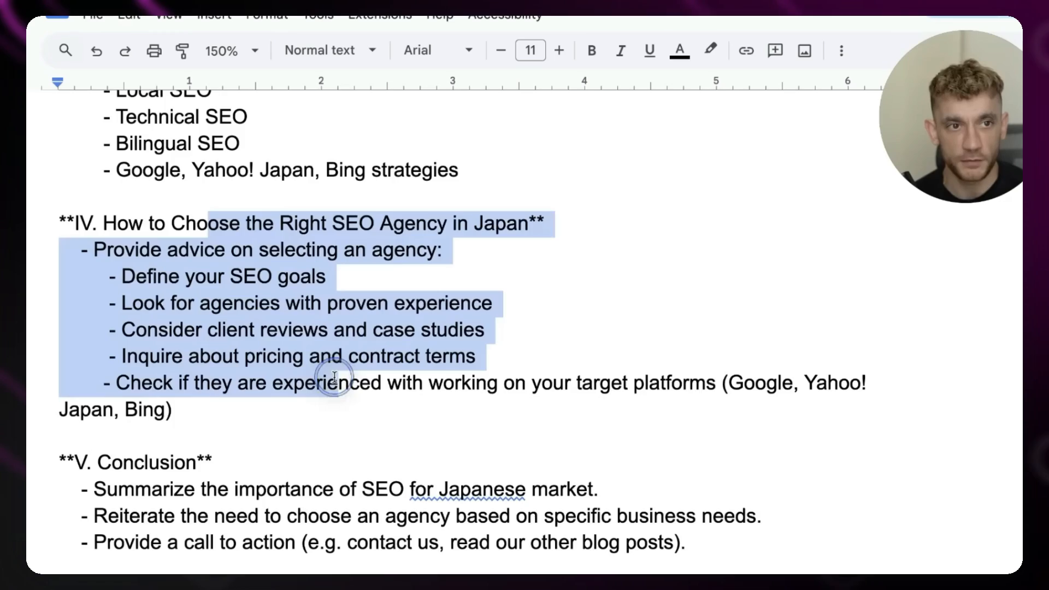
scroll(335, 377, down, 3)
scroll(334, 377, down, 5)
scroll(330, 370, up, 20)
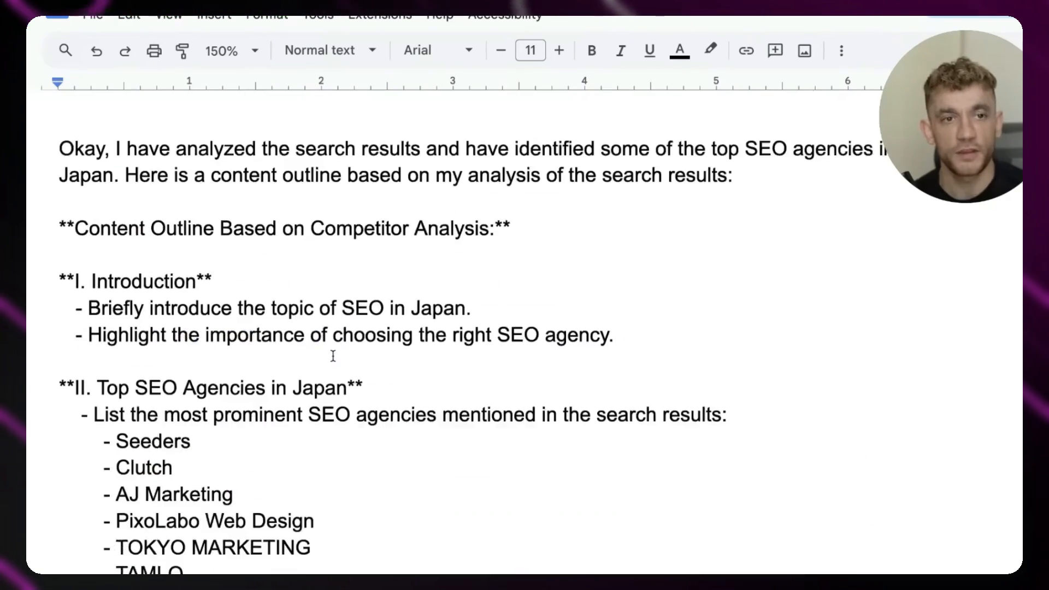
Skim the whole content outline again from the introduction to the conclusion
drag(120, 252, 602, 499)
scroll(497, 424, down, 15)
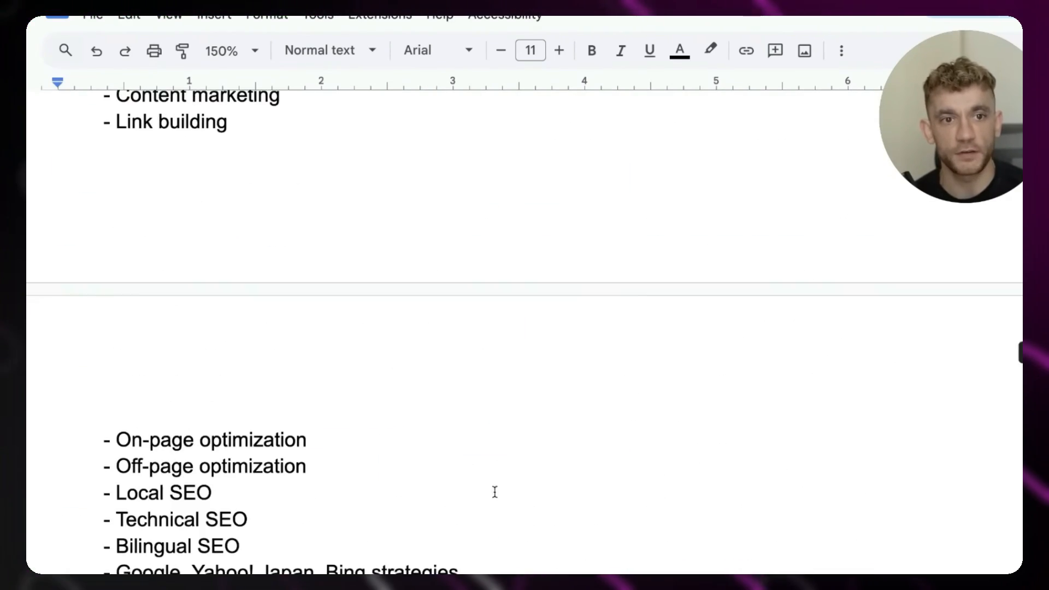
scroll(489, 500, down, 10)
scroll(419, 260, up, 20)
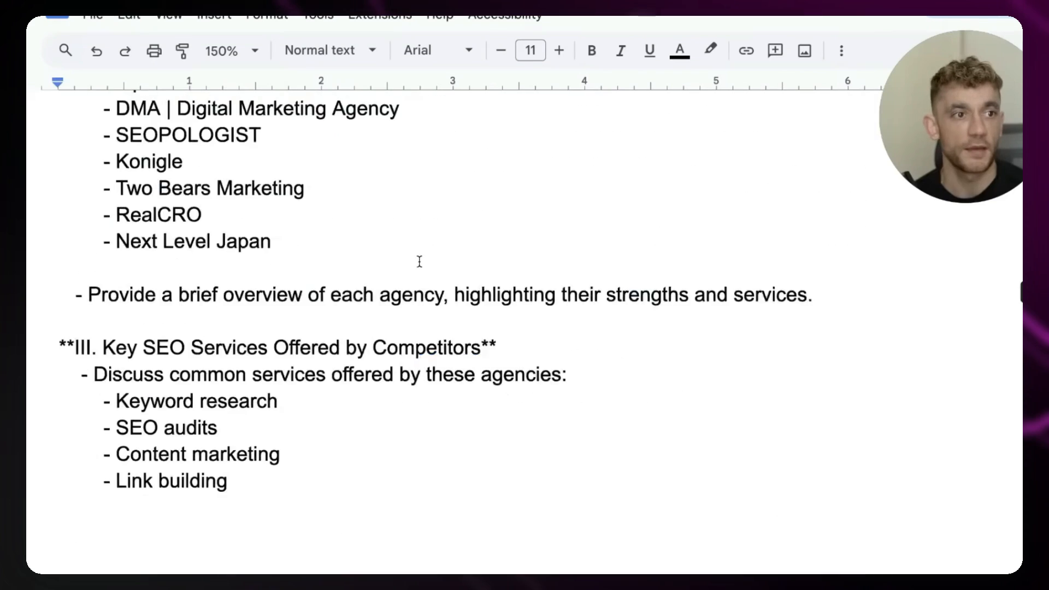
click(275, 177)
scroll(304, 206, up, 3)
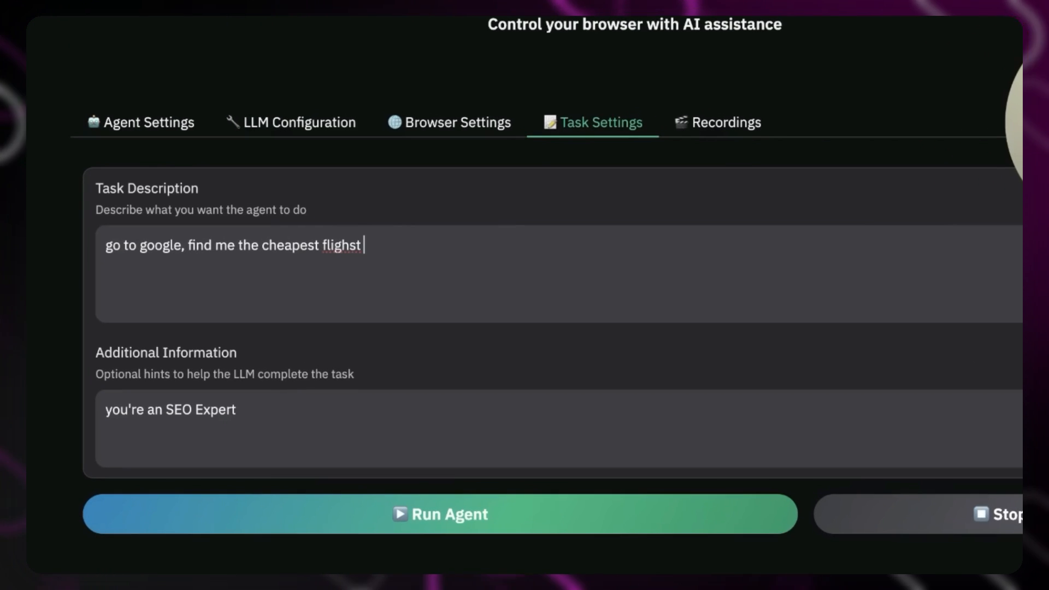
Correct and complete the task description in Browser Use WebUI as "go to google, find me the cheapest flights from bangkok to uk"
key(BackSpace)
key(BackSpace)
text(ts from bangkok to u)
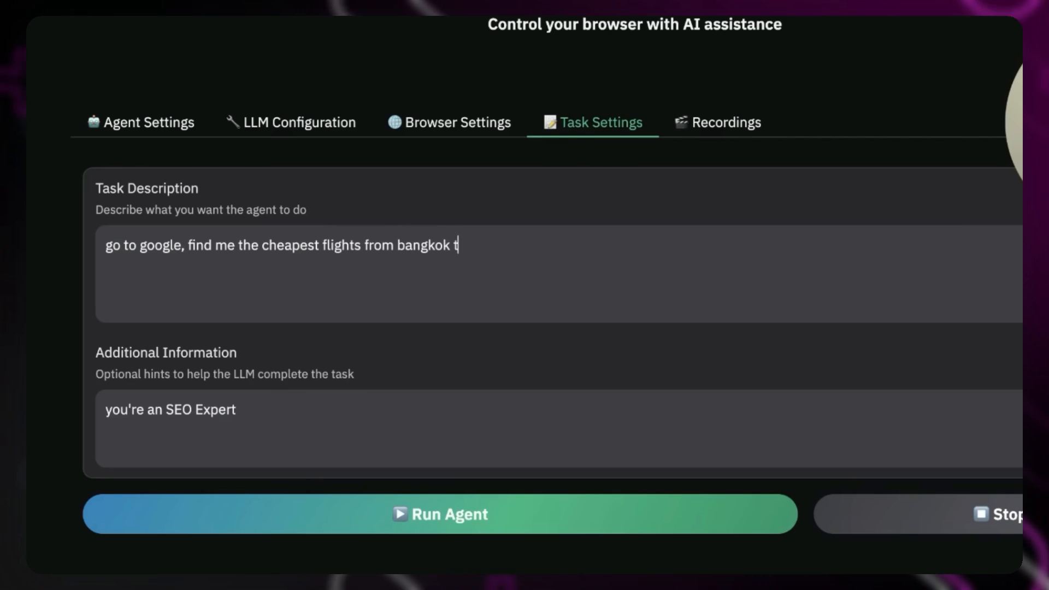
Replace the additional information with "you're an excecutive assistant"
click(393, 447)
key(ctrl+a)
key(BackSpace)
text(you're an ex)
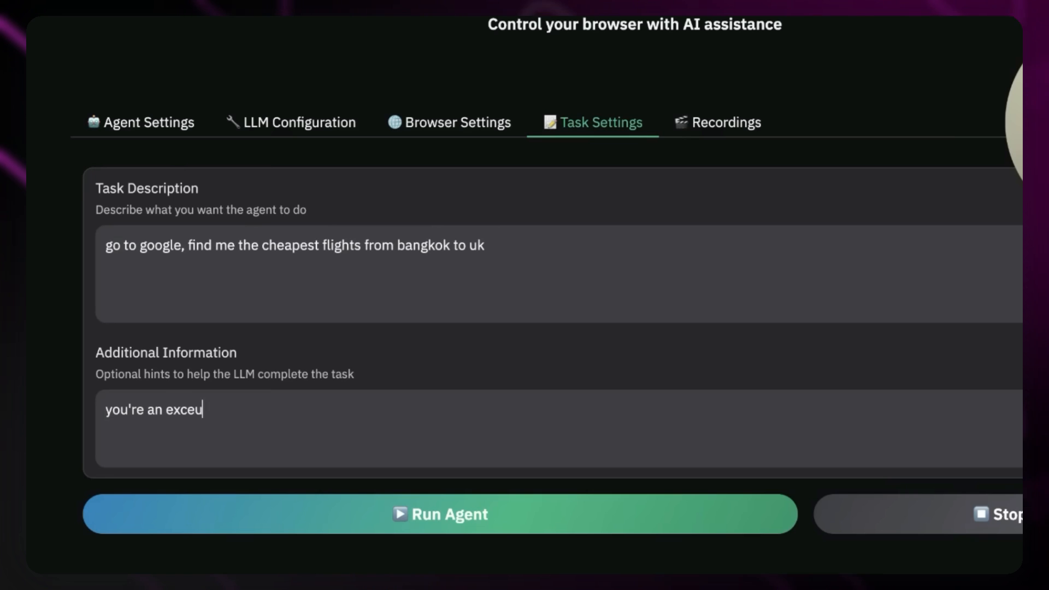
text(cecutive assistant)
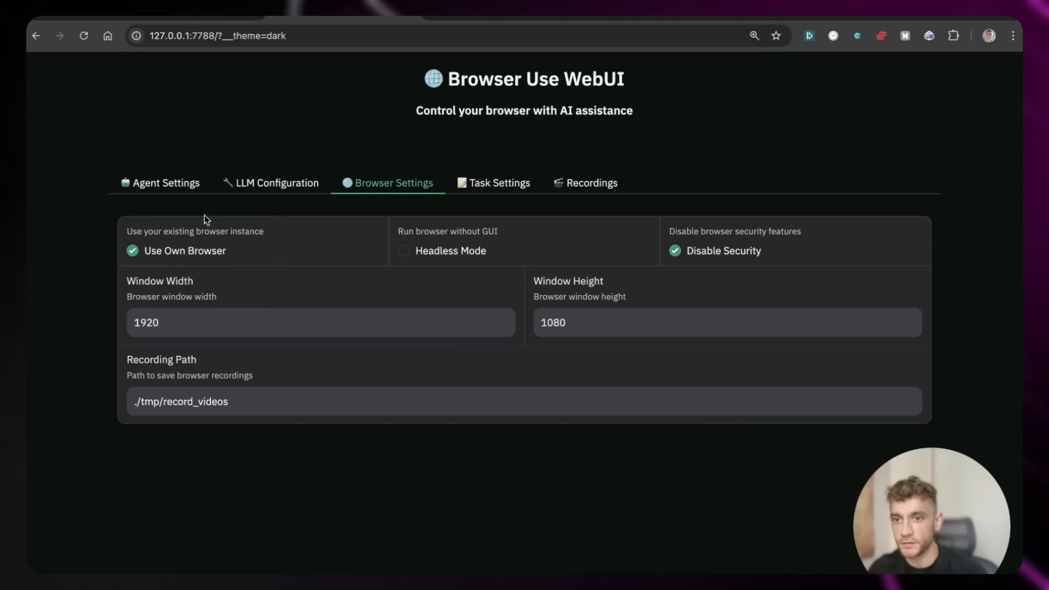
Turn off Use Own Browser in the browser settings and run the agent on the flight search task
click(497, 184)
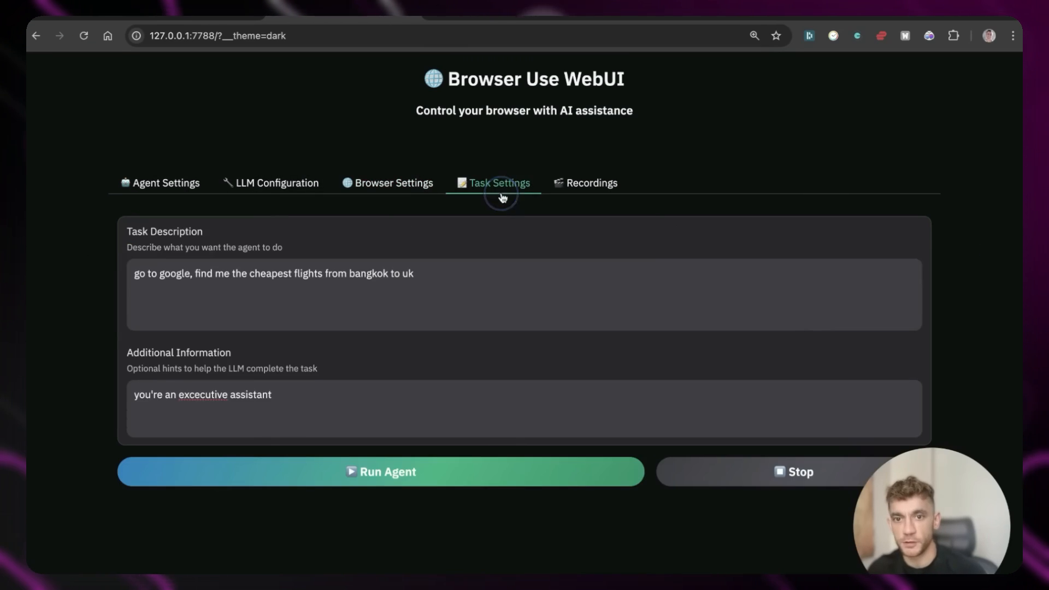
click(360, 181)
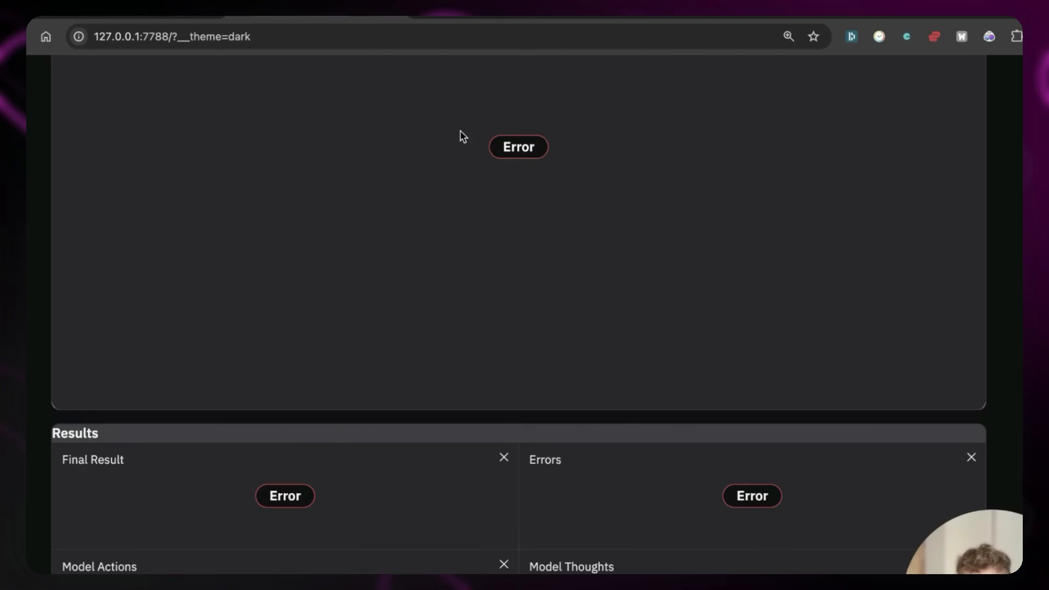
scroll(383, 143, up, 7)
click(344, 204)
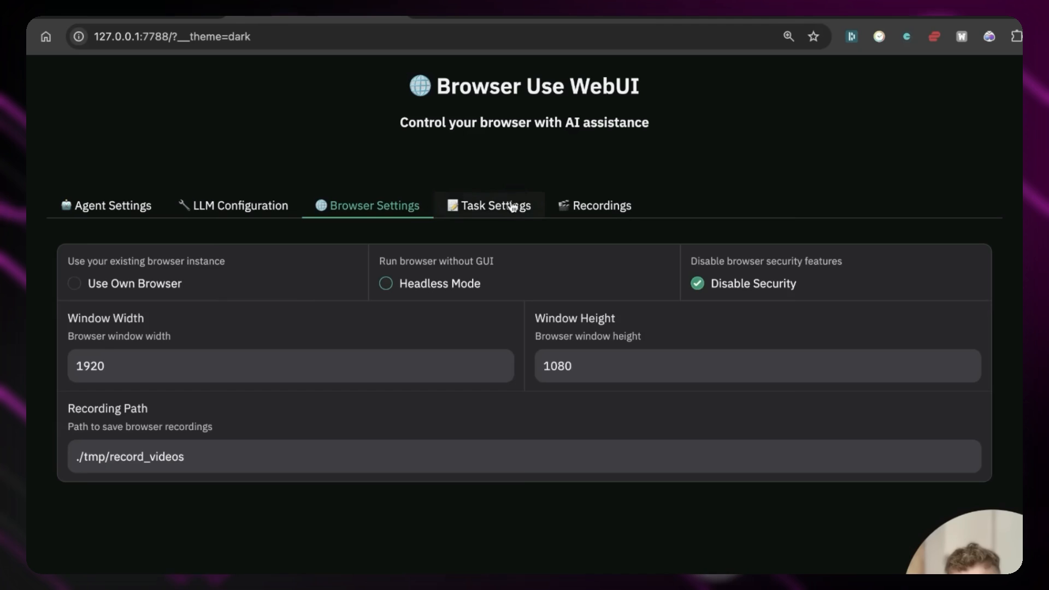
click(514, 206)
click(346, 536)
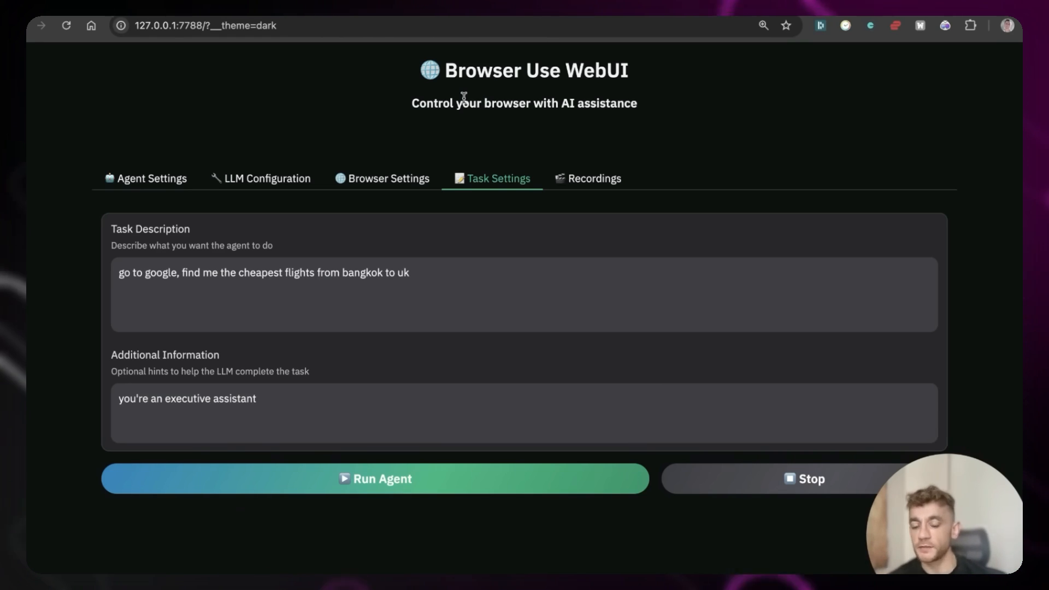
Copy the agent's final flight result from the recordings view into a new Google Docs document
click(609, 178)
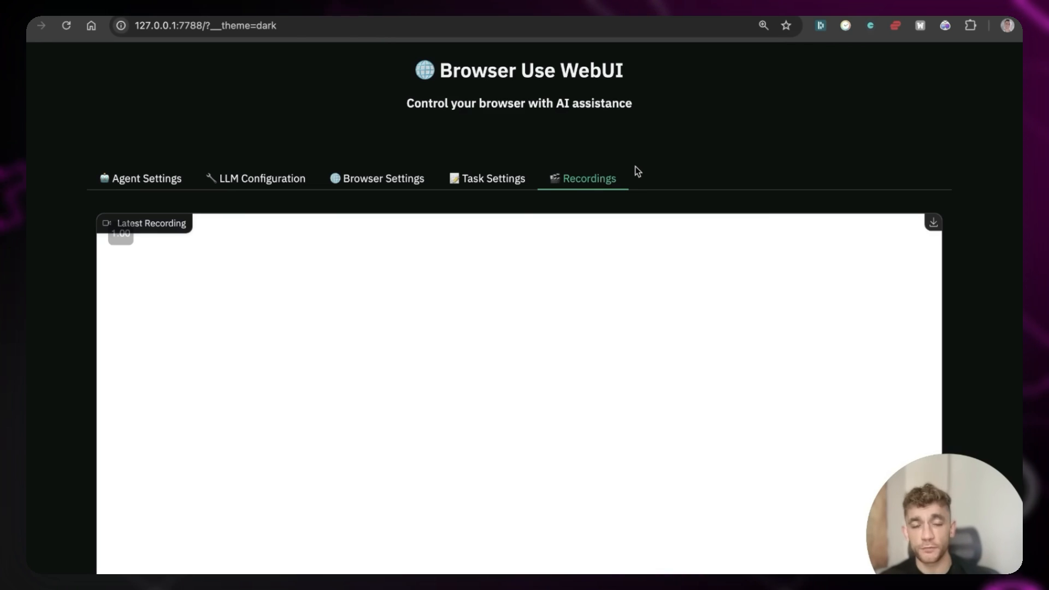
scroll(635, 166, down, 6)
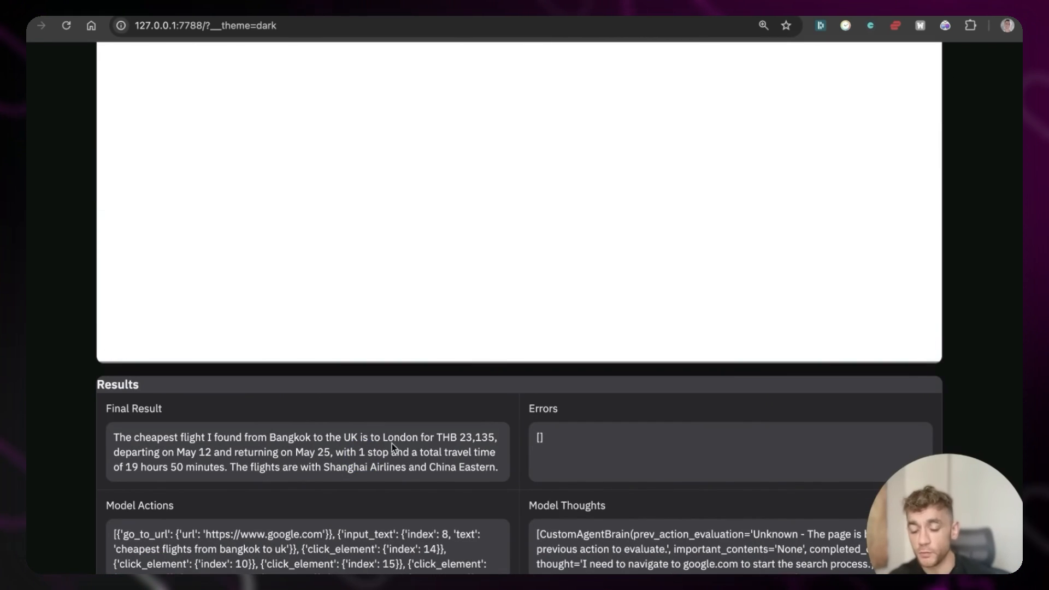
key(super+a)
key(super+c)
key(super+t)
text(docs)
key(Return)
key(super+v)
click(241, 257)
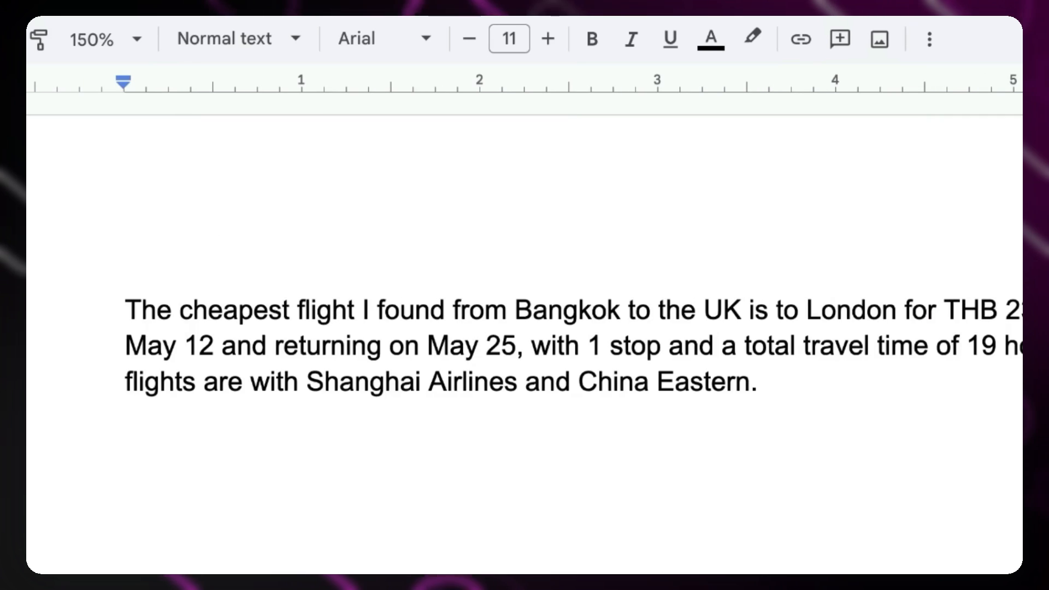
Examine the pasted flight result's route, price, travel dates and airlines, highlighting the text while reading
click(53, 258)
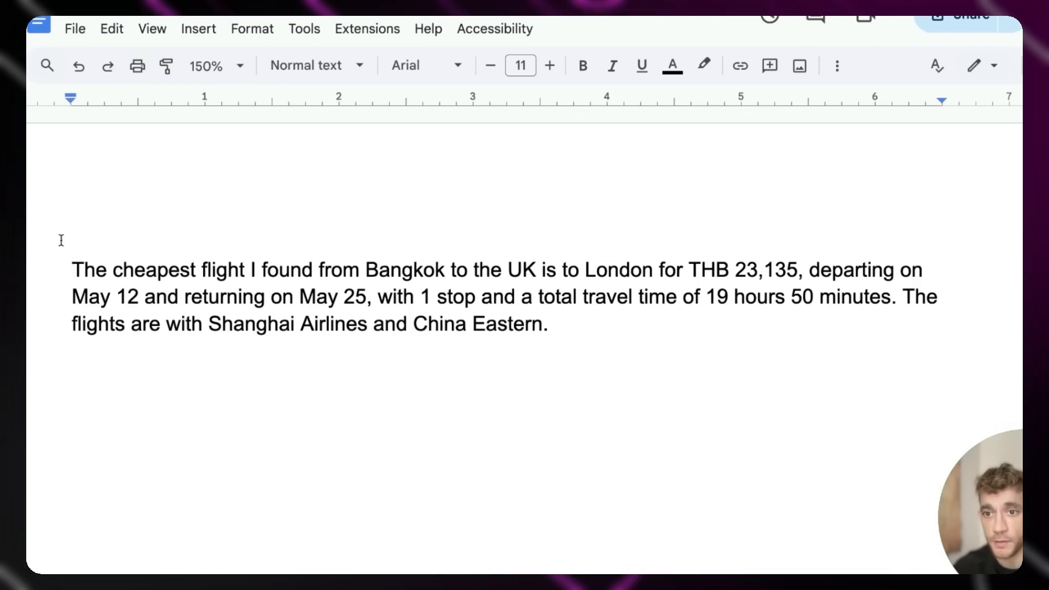
drag(71, 269, 766, 270)
right_click(779, 273)
click(842, 265)
drag(71, 270, 339, 296)
click(339, 297)
drag(61, 261, 895, 337)
click(720, 345)
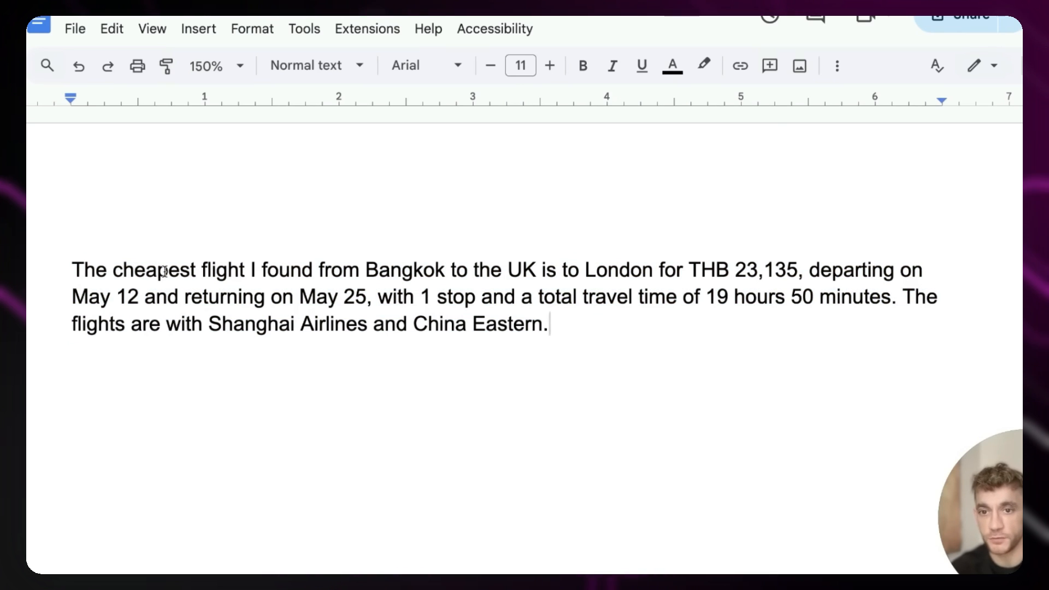
Reread the complete flight summary paragraph, highlighting all of it
drag(34, 219, 705, 370)
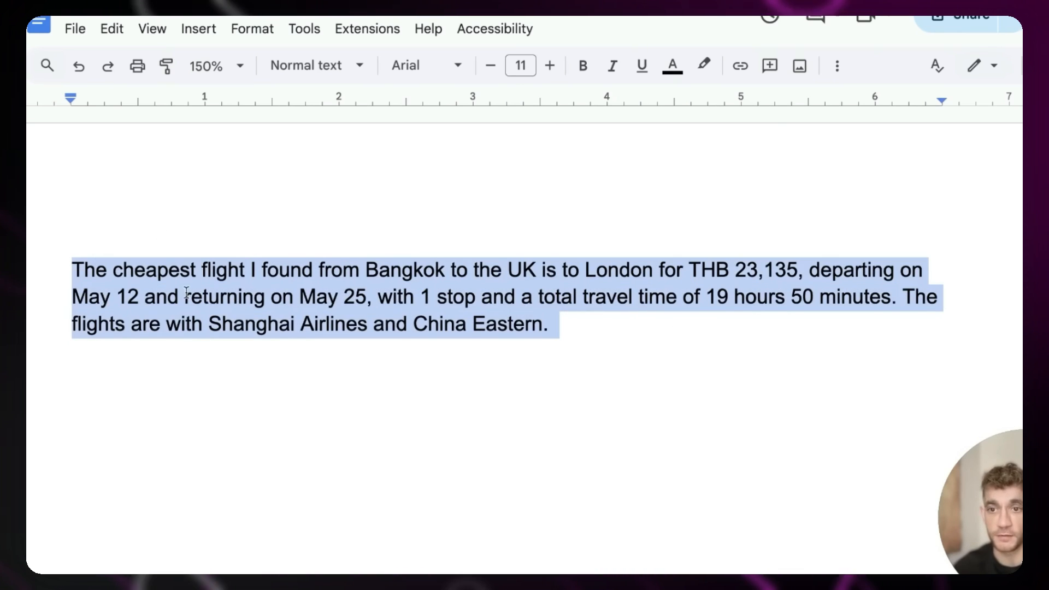
click(288, 328)
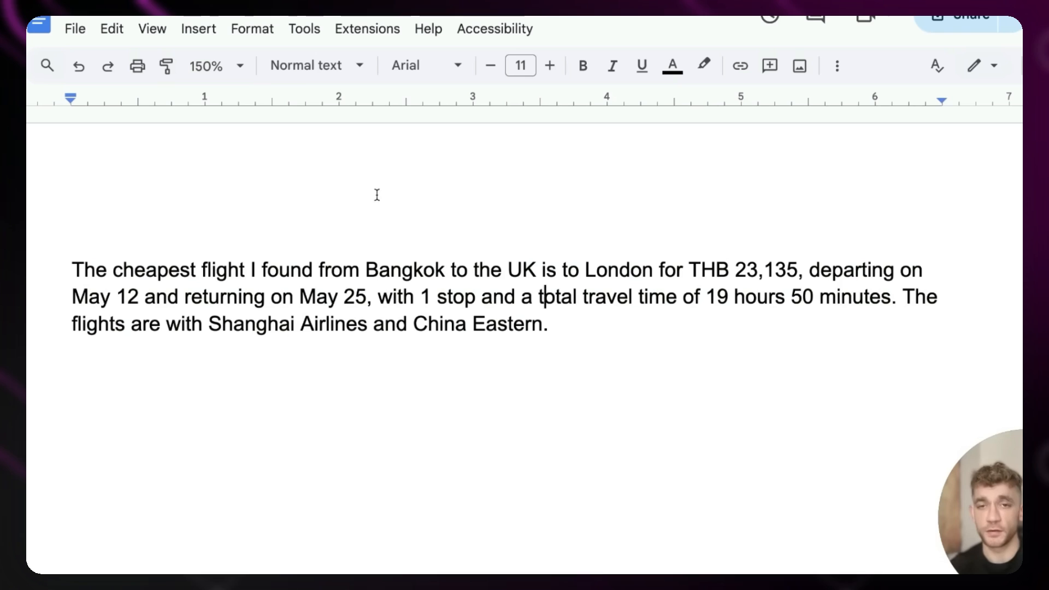
drag(129, 227, 642, 363)
click(594, 299)
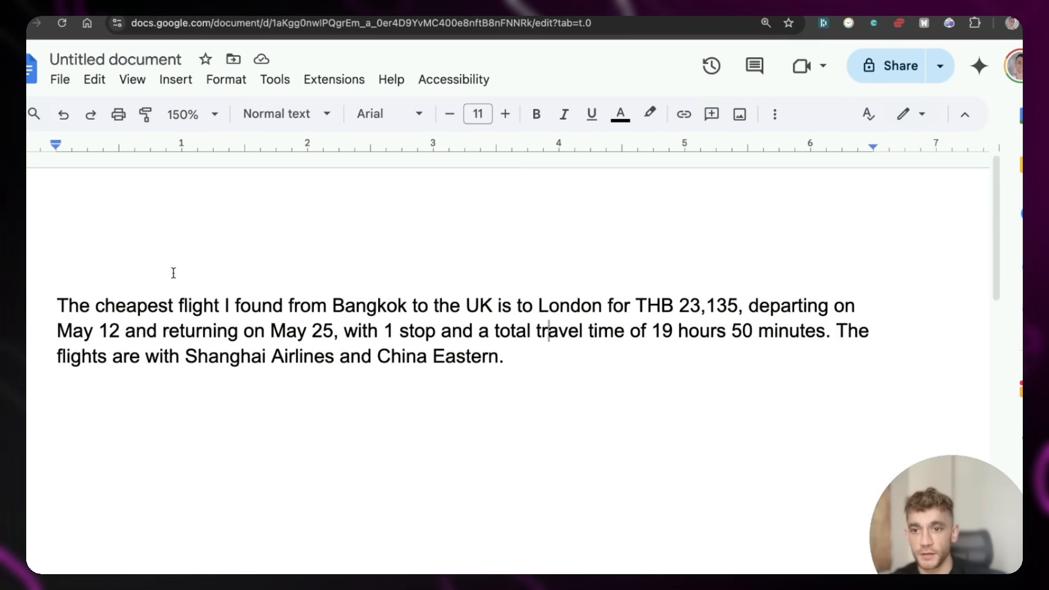
mouse_move(71, 264)
mouse_down()
mouse_move(569, 362)
mouse_move(75, 263)
mouse_up()
click(548, 358)
click(549, 351)
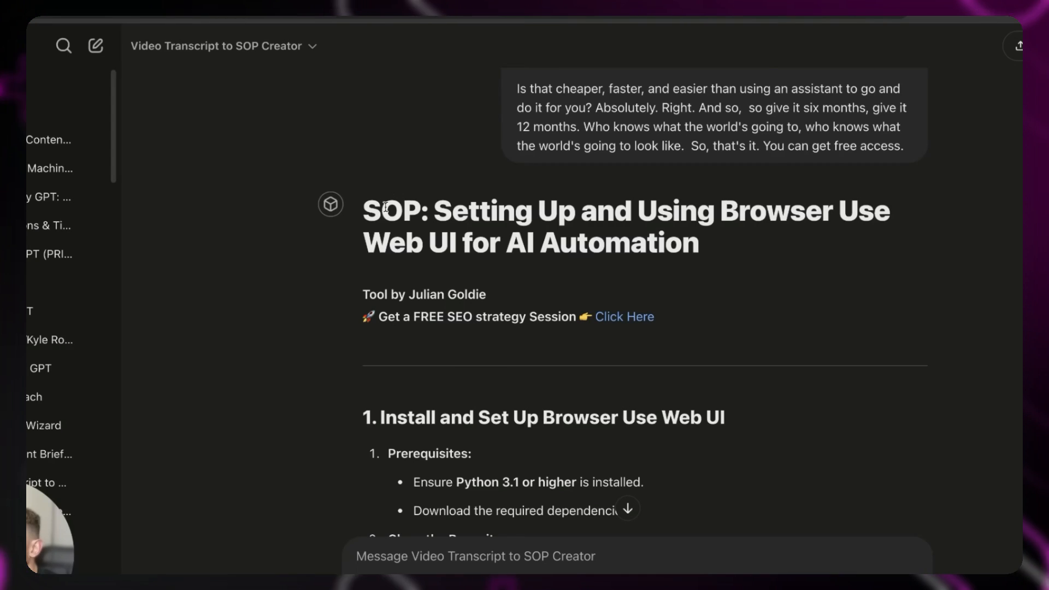
Review the generated SOP on setting up and using Browser Use Web UI, from installation through the example tasks
scroll(415, 295, down, 5)
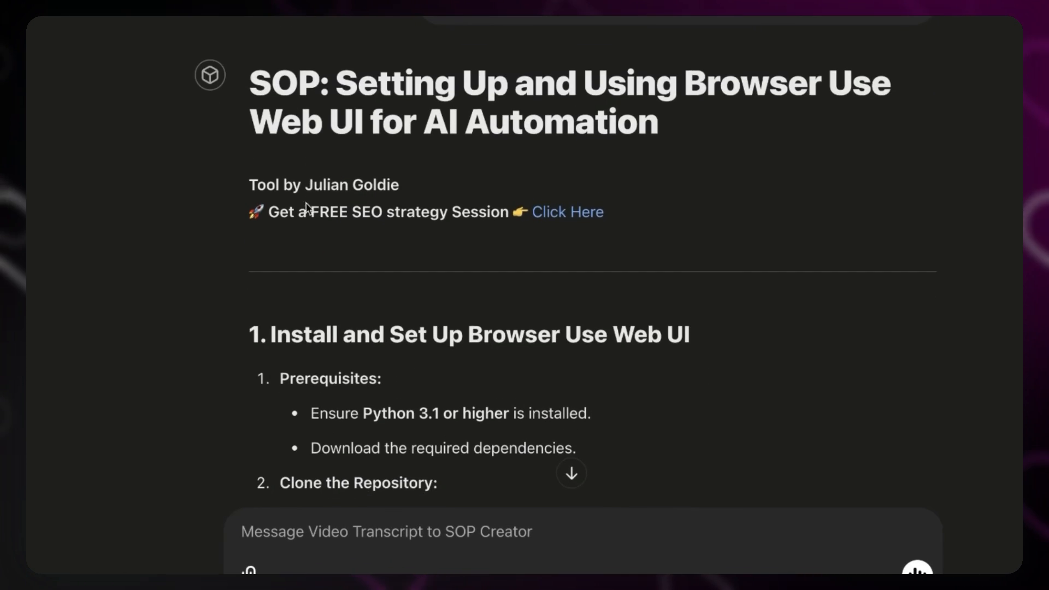
scroll(307, 218, down, 15)
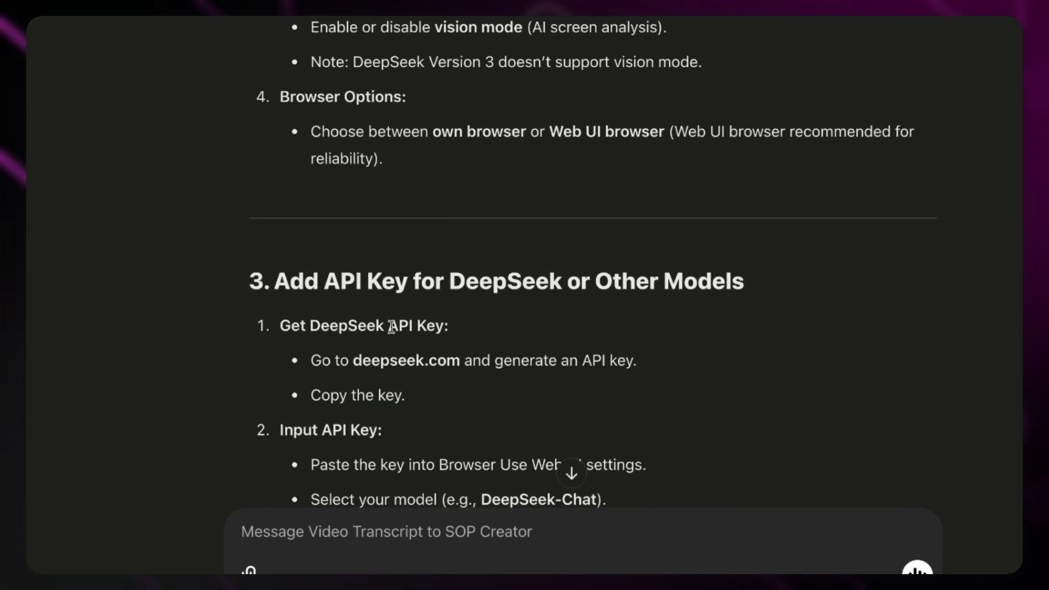
scroll(406, 327, down, 8)
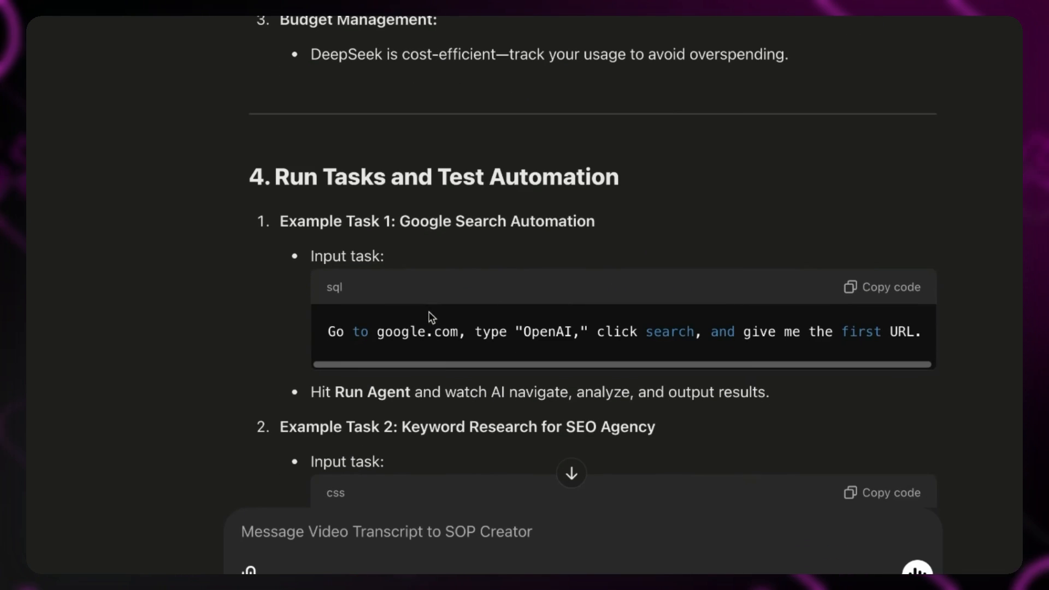
scroll(516, 300, down, 10)
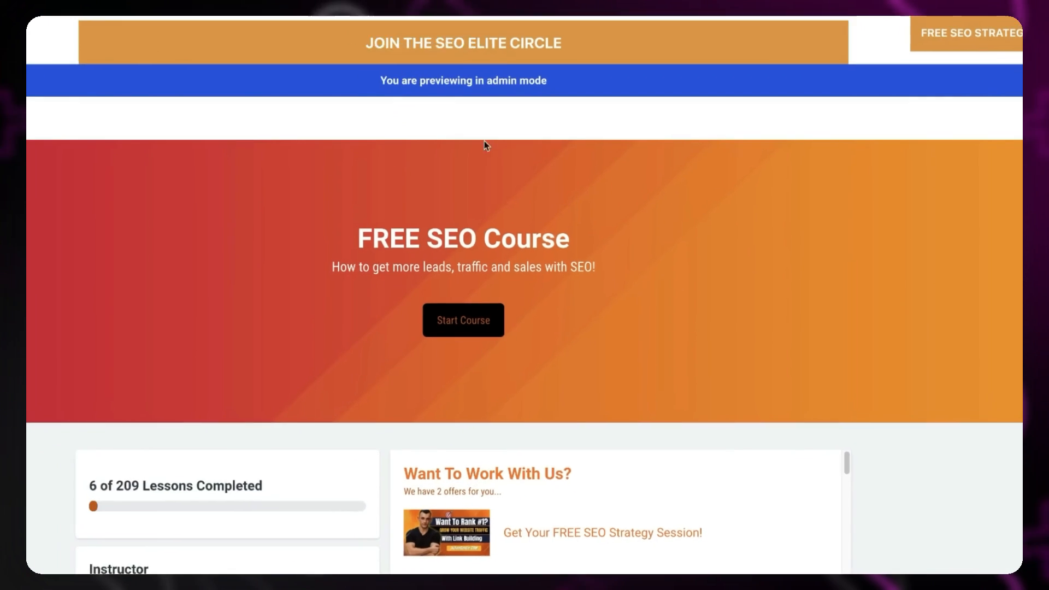
Look through the FREE SEO Course page, examining its Keyword Research lessons down to the SEO Link Building section
scroll(950, 253, down, 5)
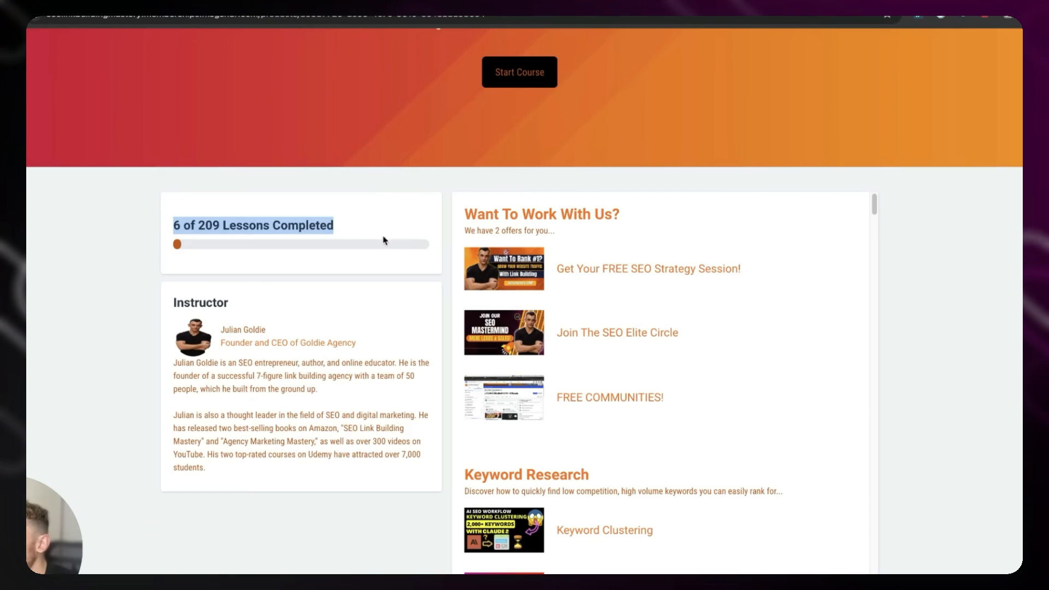
scroll(785, 203, down, 1)
scroll(679, 405, down, 4)
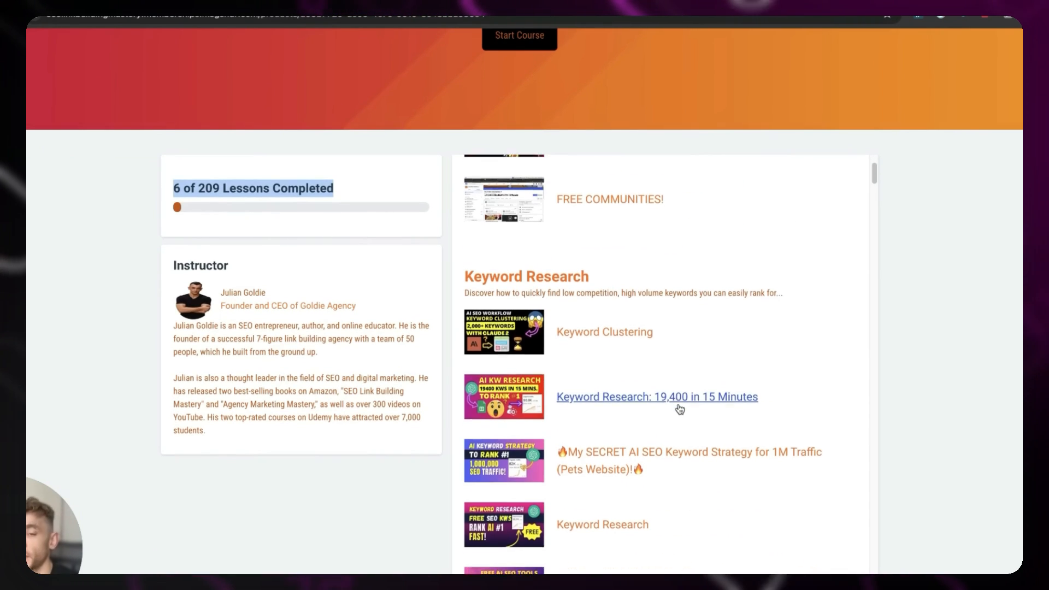
scroll(678, 414, down, 3)
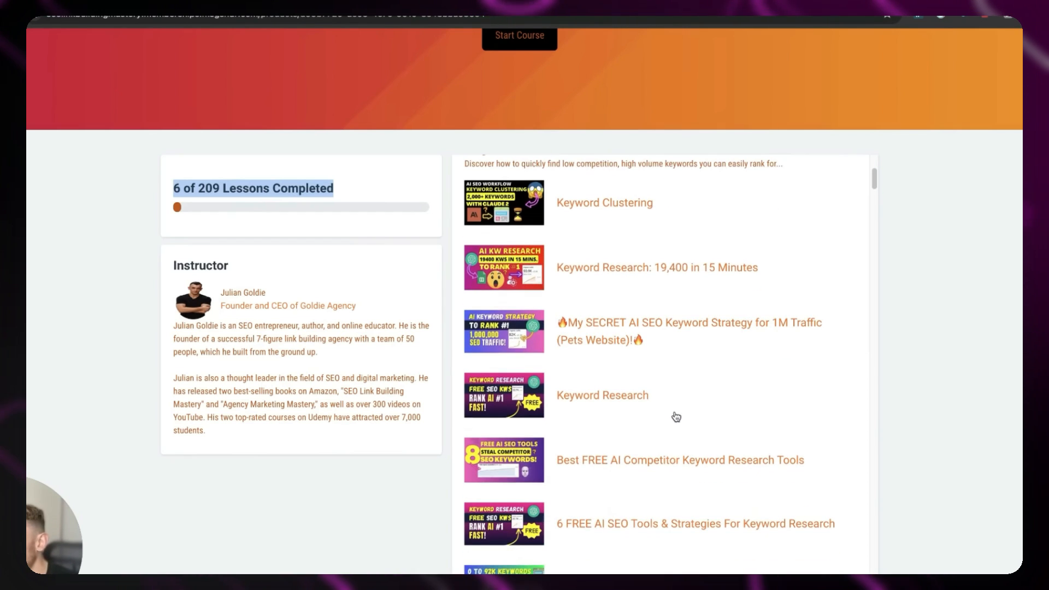
scroll(674, 406, down, 2)
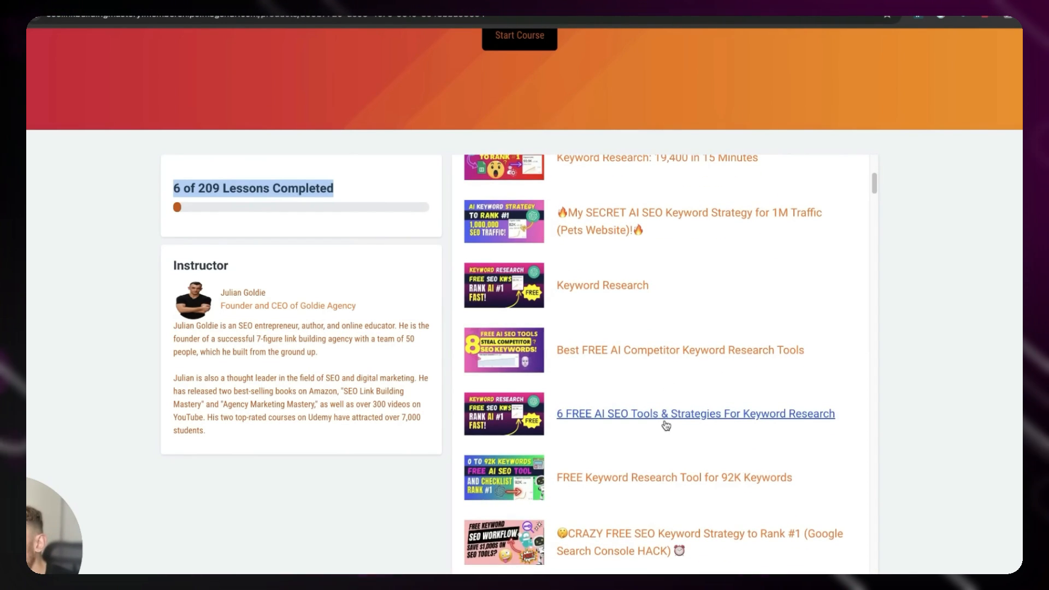
scroll(658, 424, down, 2)
scroll(658, 428, down, 16)
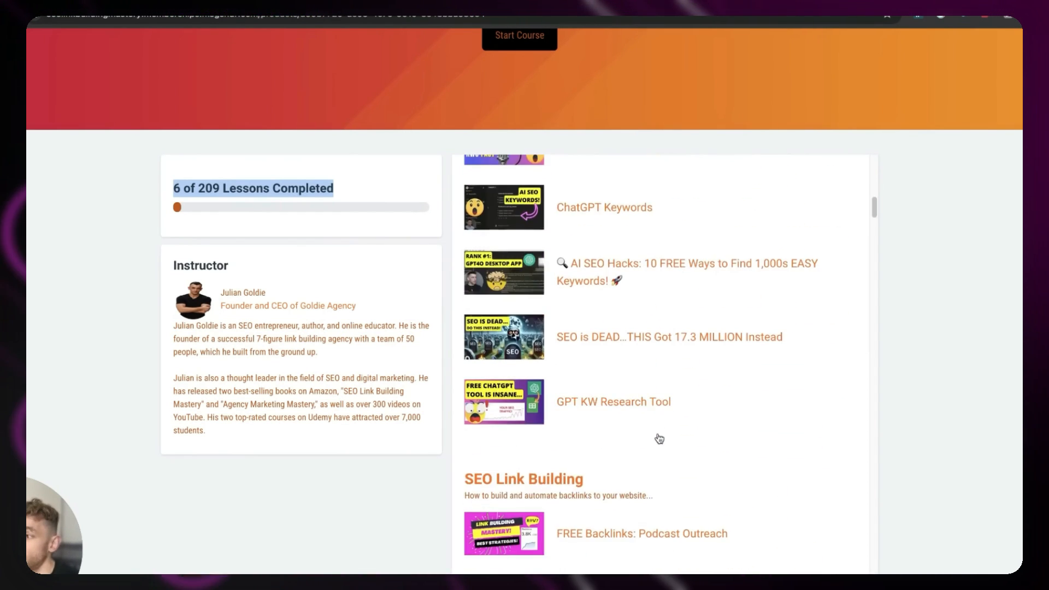
scroll(659, 439, down, 10)
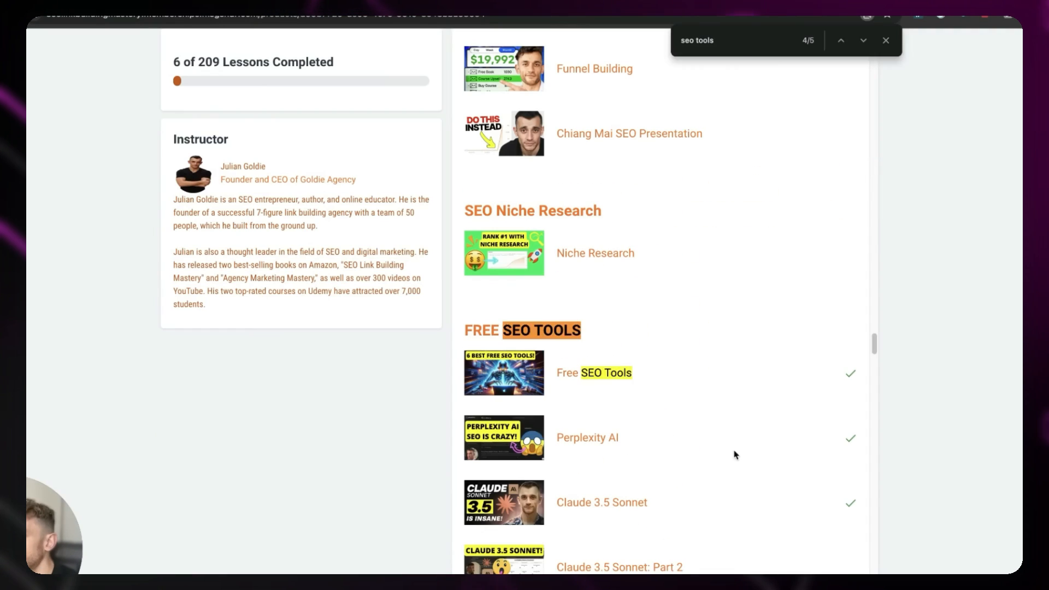
Close the page search for "seo tools" and examine the course lessons from FREE SEO TOOLS down to Make Money
key(Escape)
scroll(690, 406, down, 20)
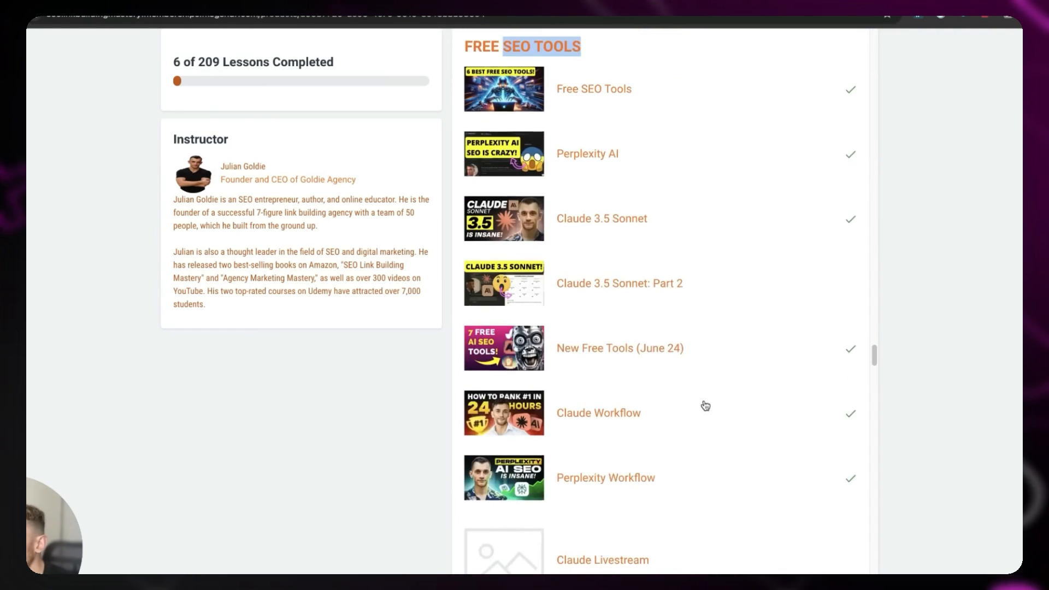
scroll(690, 406, down, 20)
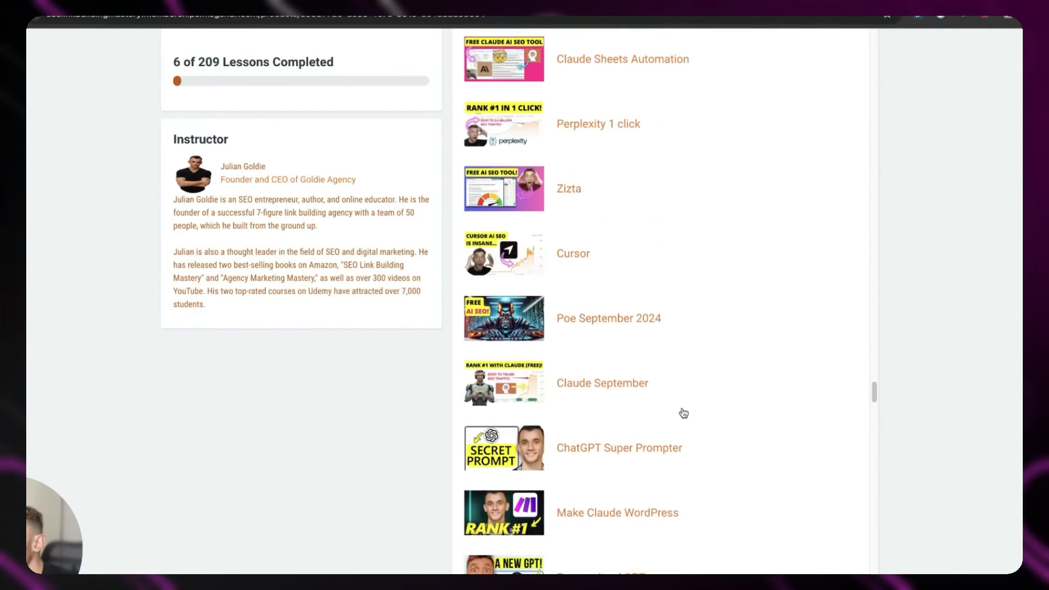
scroll(667, 423, down, 12)
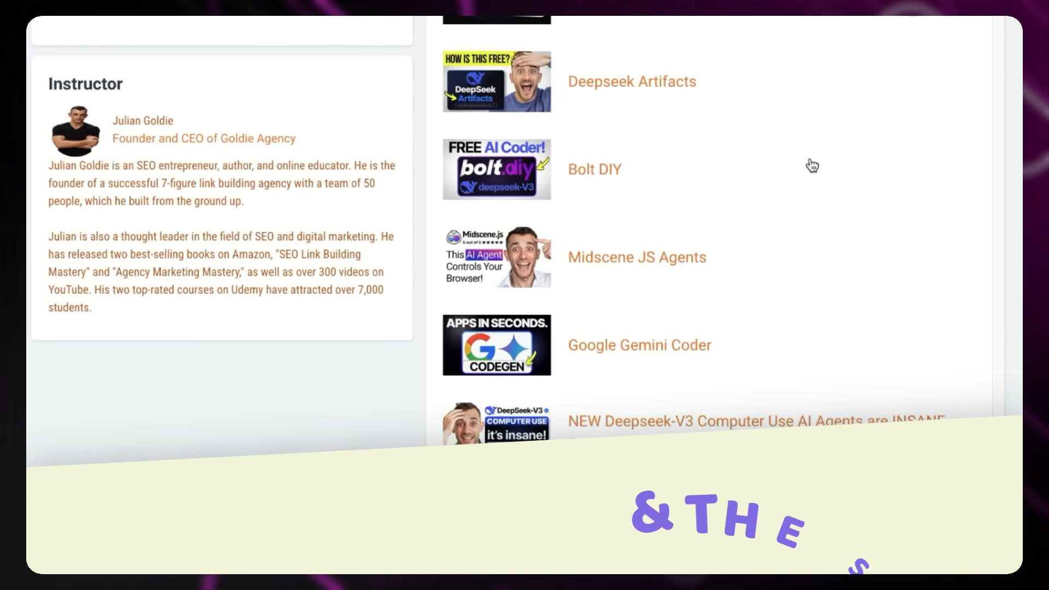
scroll(747, 307, down, 15)
scroll(773, 436, down, 12)
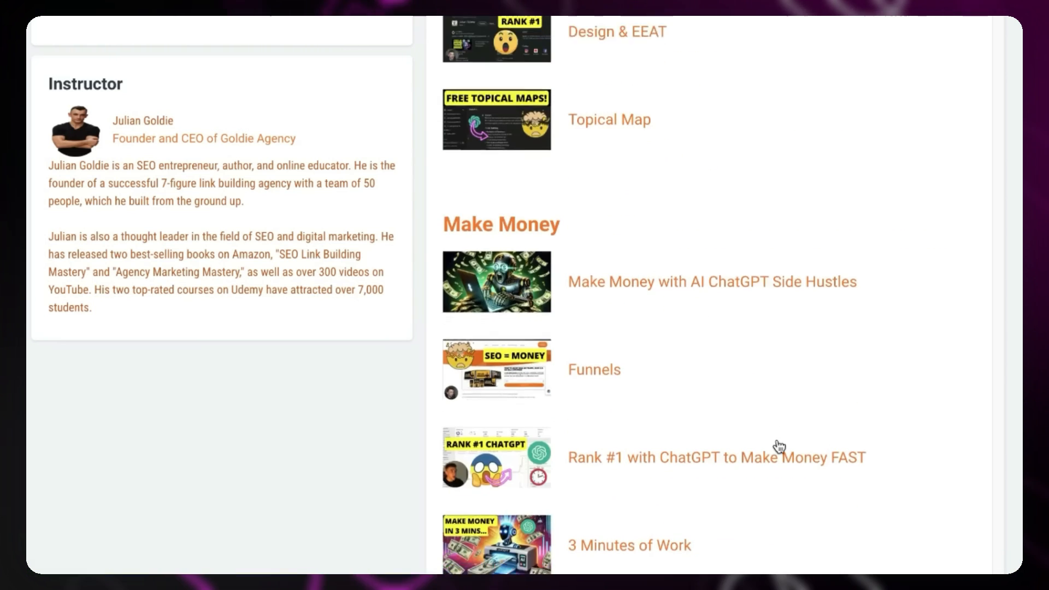
Examine the strategy session page's six benefits of the FREE Link Building Acceleration session
scroll(705, 301, down, 1)
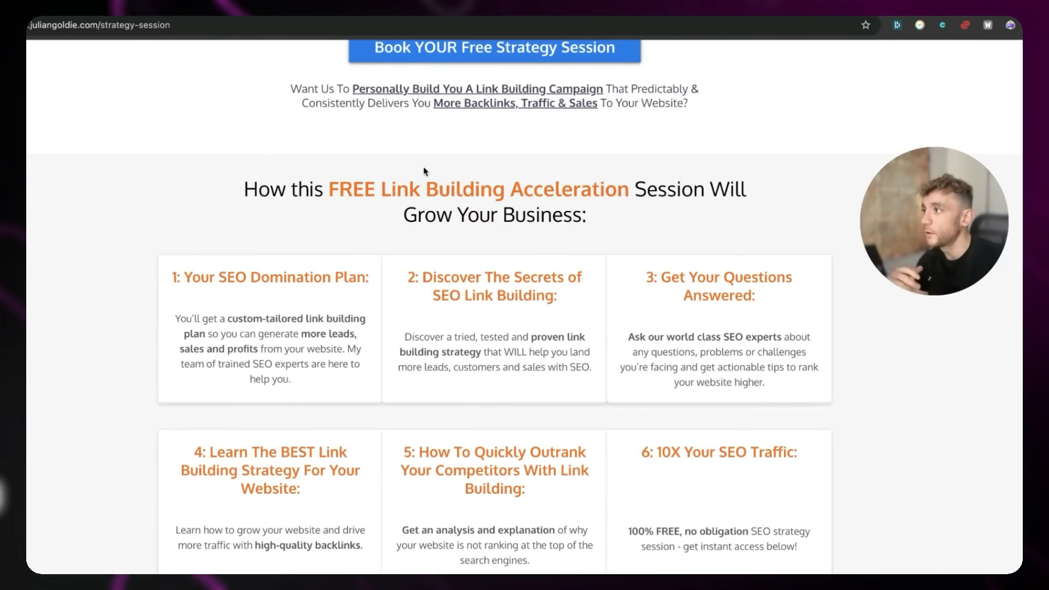
scroll(424, 171, down, 1)
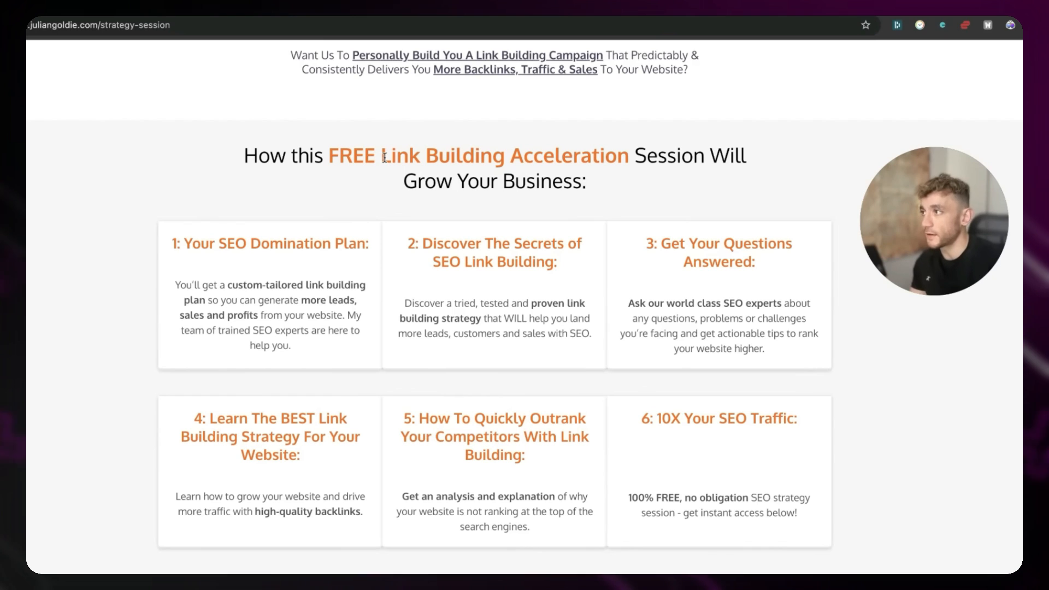